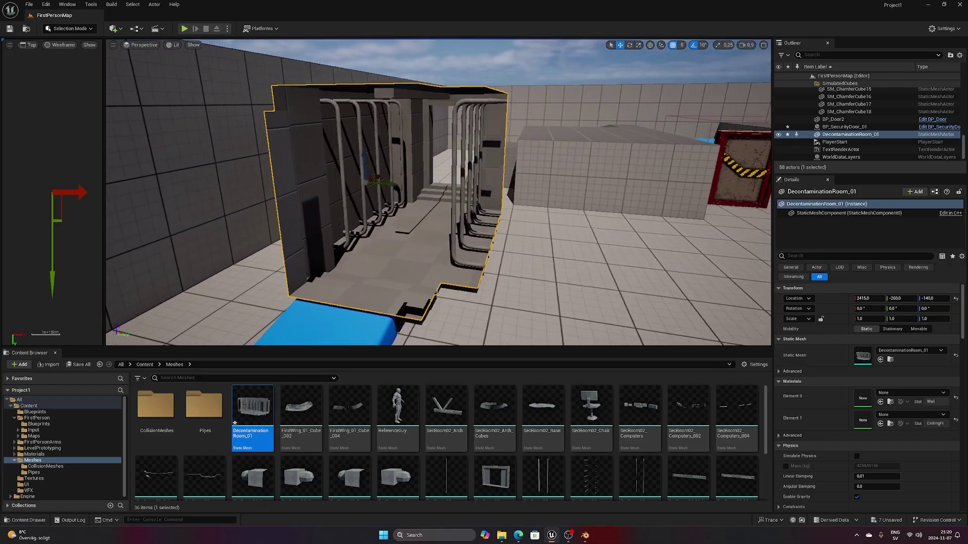
# - Play-test the level by walking toward the decontamination room's entrance, and end the test at the doorway ramp
pyautogui.moveTo(438, 192); pyautogui.dragTo(360, 116, button='right')
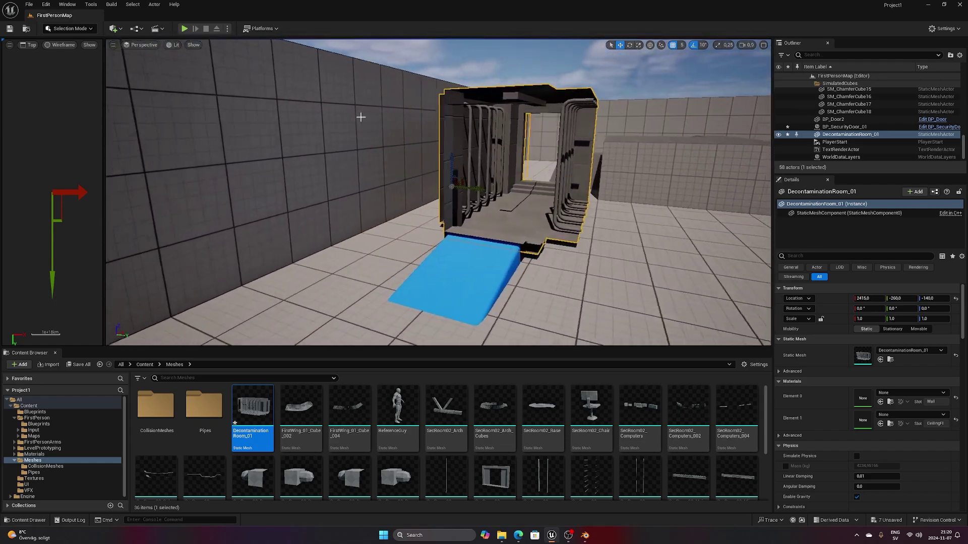
pyautogui.click(185, 28)
pyautogui.press('w')
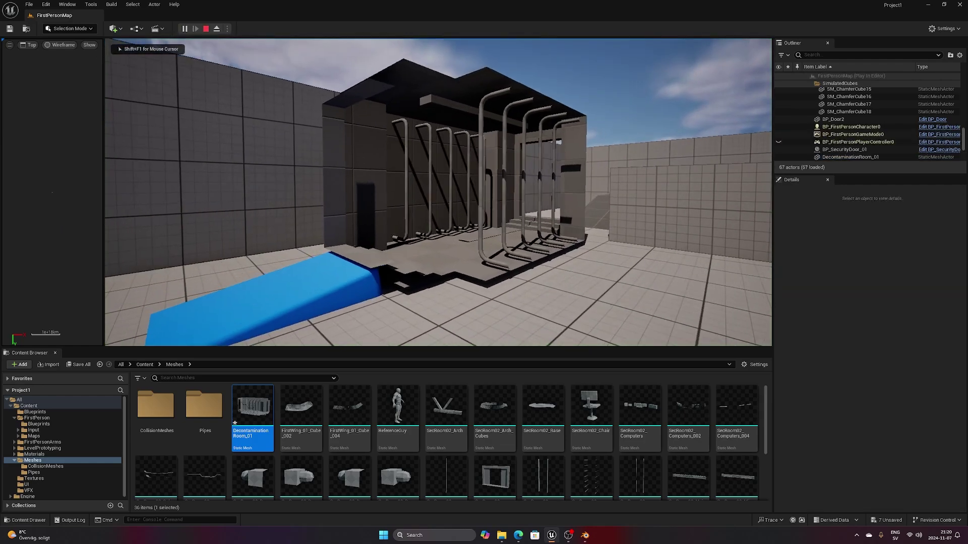
pyautogui.press('w')
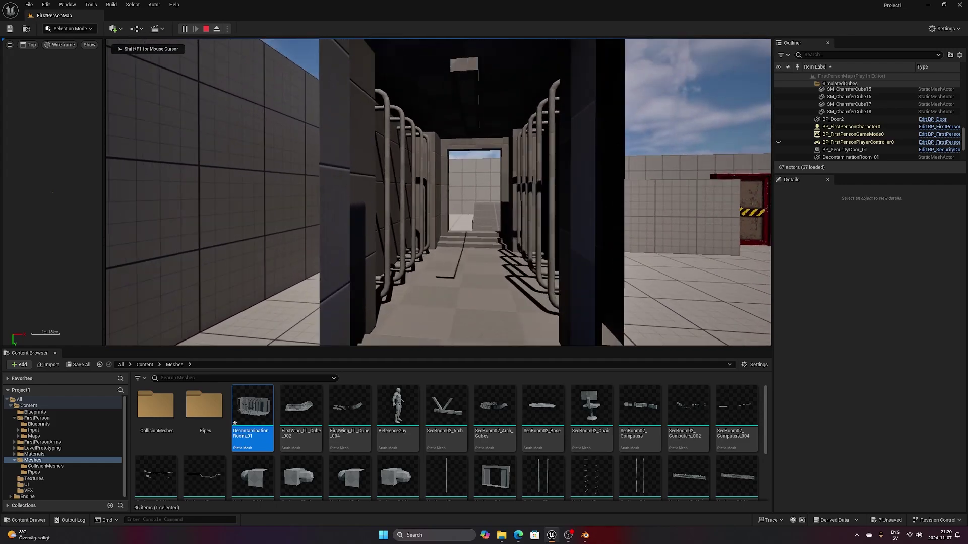
pyautogui.press('w')
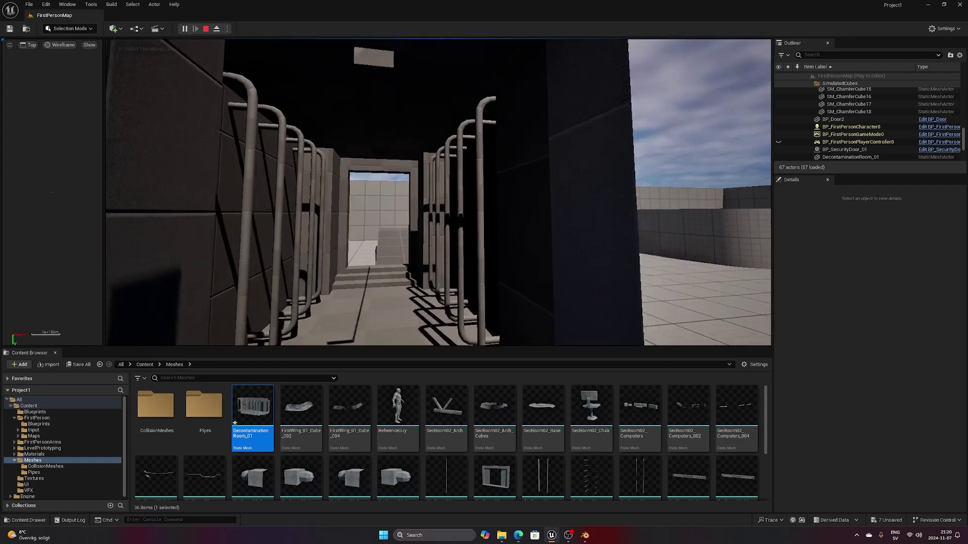
pyautogui.press('s')
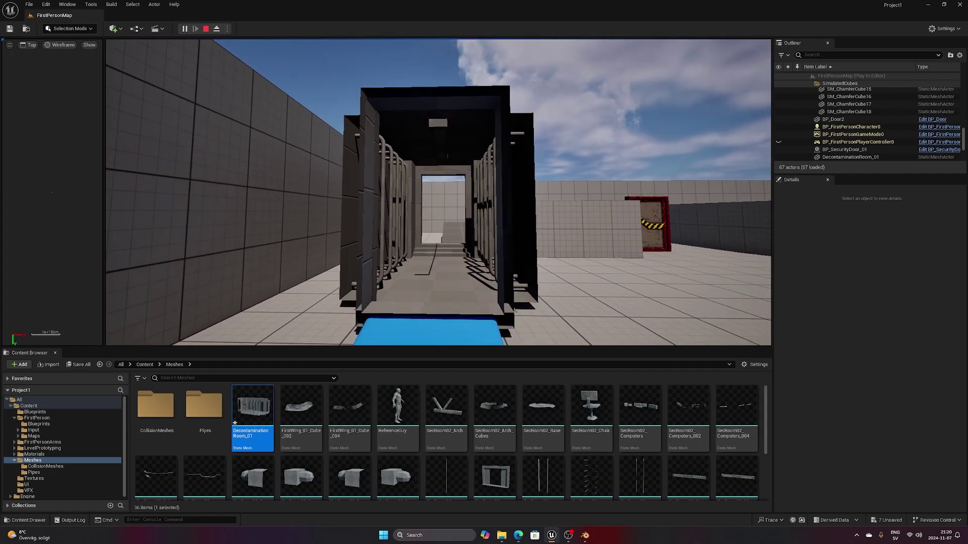
pyautogui.press('Escape')
# - Turn on collision display in the level viewport and inspect the collision hull around the decontamination room
pyautogui.press('d')
pyautogui.moveTo(259, 79); pyautogui.dragTo(259, 78, button='right')
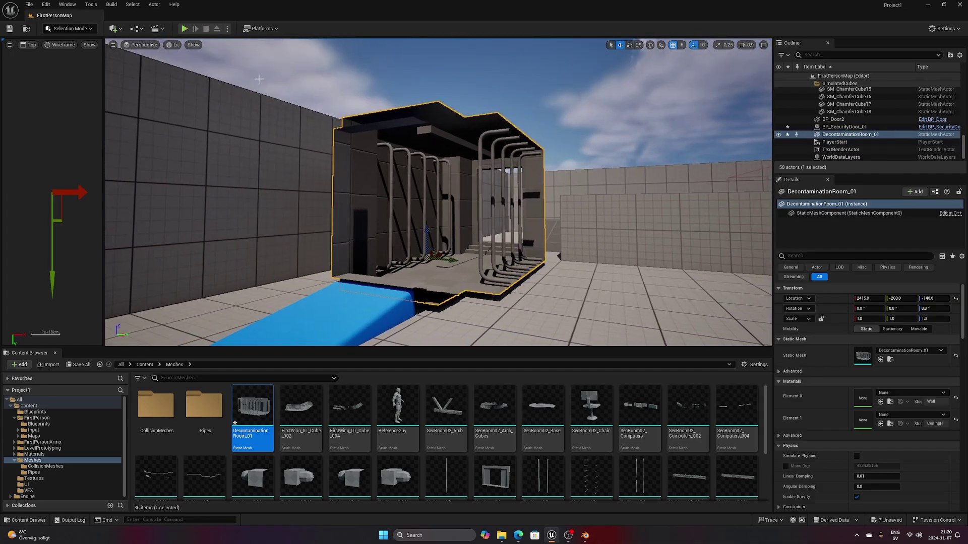
pyautogui.click(191, 47)
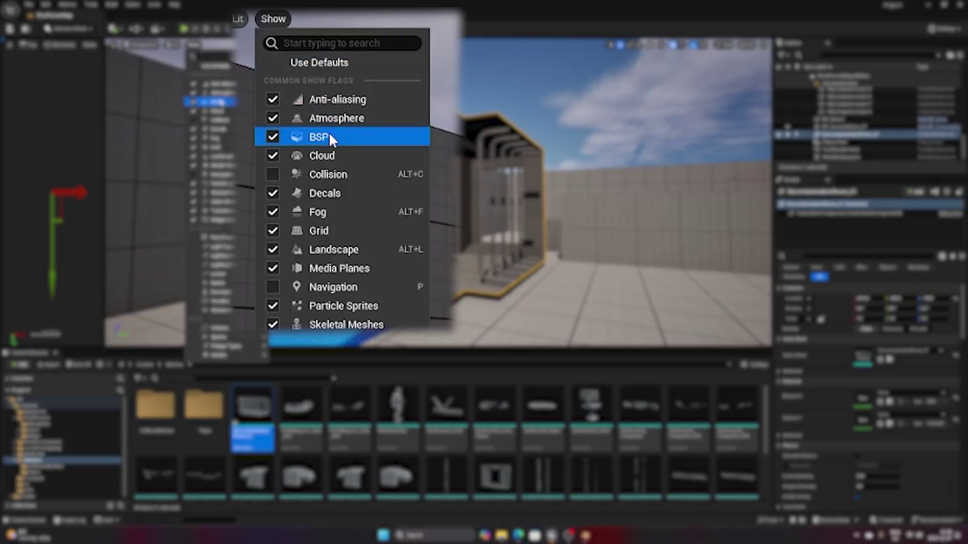
pyautogui.click(336, 173)
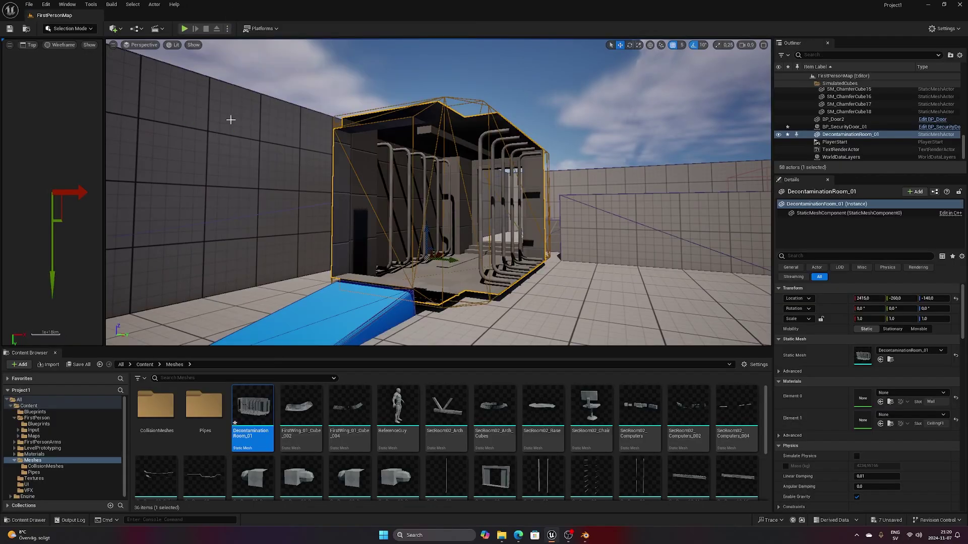
pyautogui.moveTo(438, 192); pyautogui.dragTo(463, 178, button='right')
pyautogui.press('w')
pyautogui.press('a')
pyautogui.press('e')
pyautogui.press('d')
pyautogui.press('Escape')
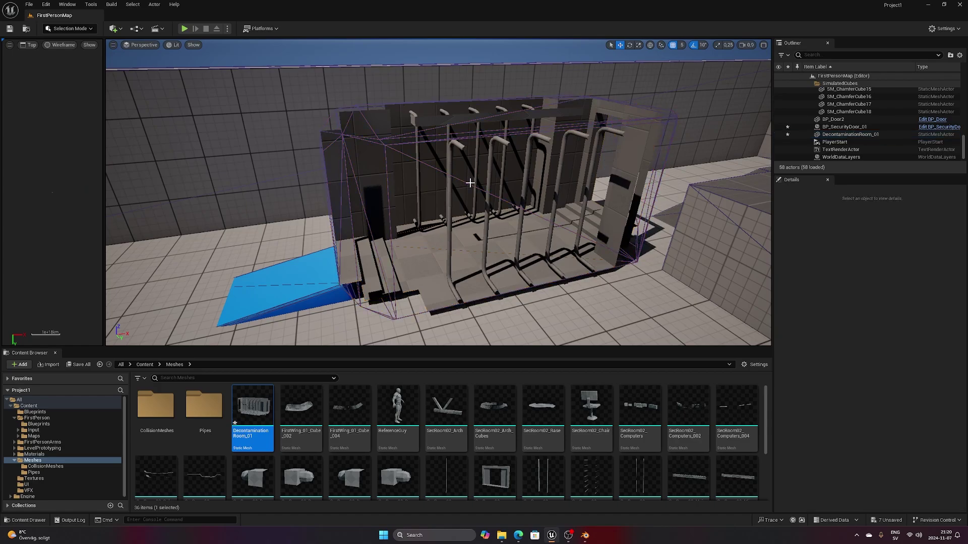
# - Open the DecontaminationRoom_01 static mesh and display its simple collision, examining it from several sides
pyautogui.doubleClick(243, 412)
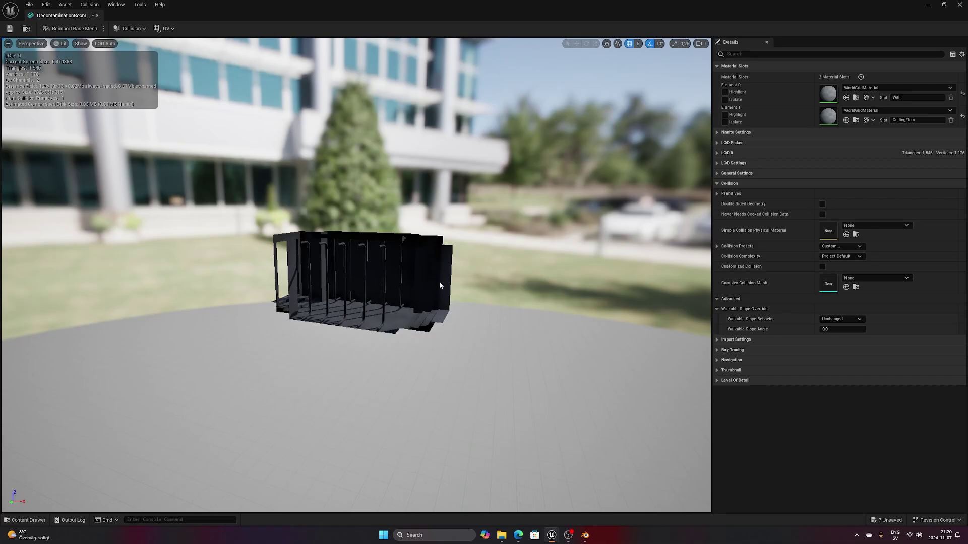
pyautogui.scroll(5, 429, 282)
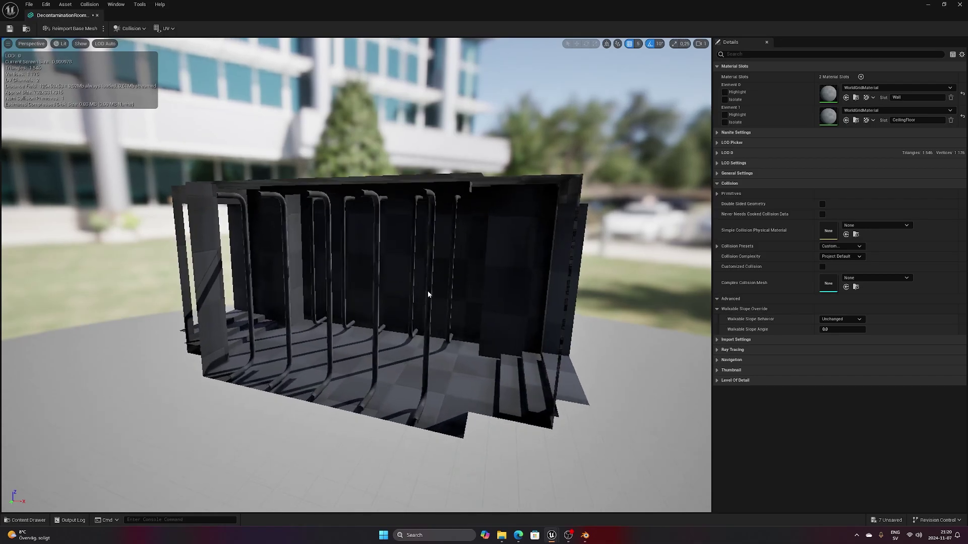
pyautogui.click(80, 44)
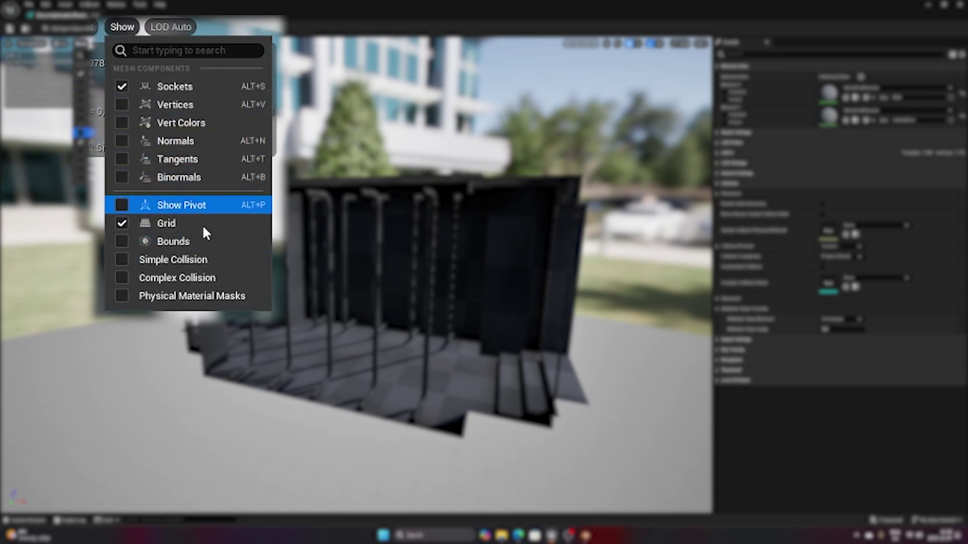
pyautogui.click(197, 261)
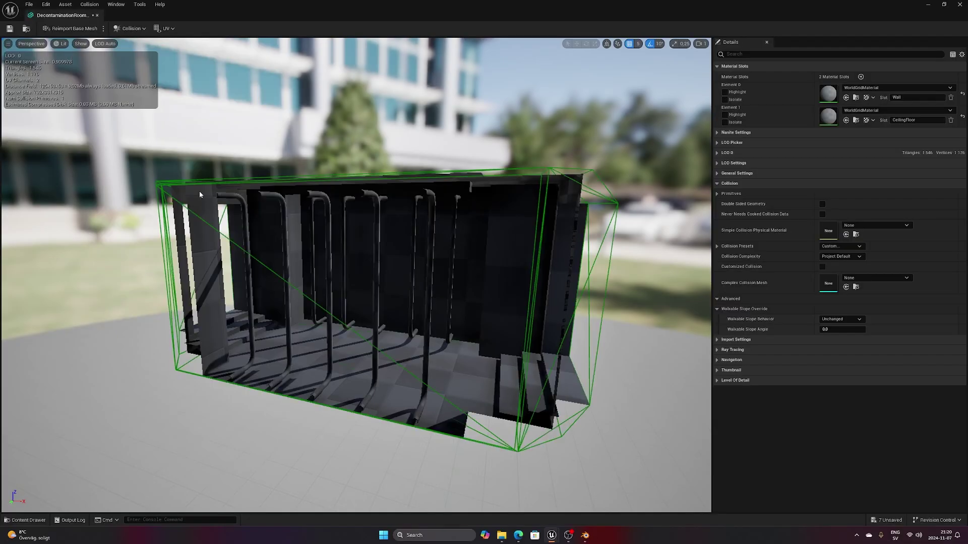
pyautogui.keyDown('alt'); pyautogui.moveTo(543, 300); pyautogui.dragTo(273, 298); pyautogui.keyUp('alt')
pyautogui.moveTo(408, 302); pyautogui.dragTo(71, 272)
pyautogui.moveTo(350, 313); pyautogui.dragTo(468, 247, button='middle')
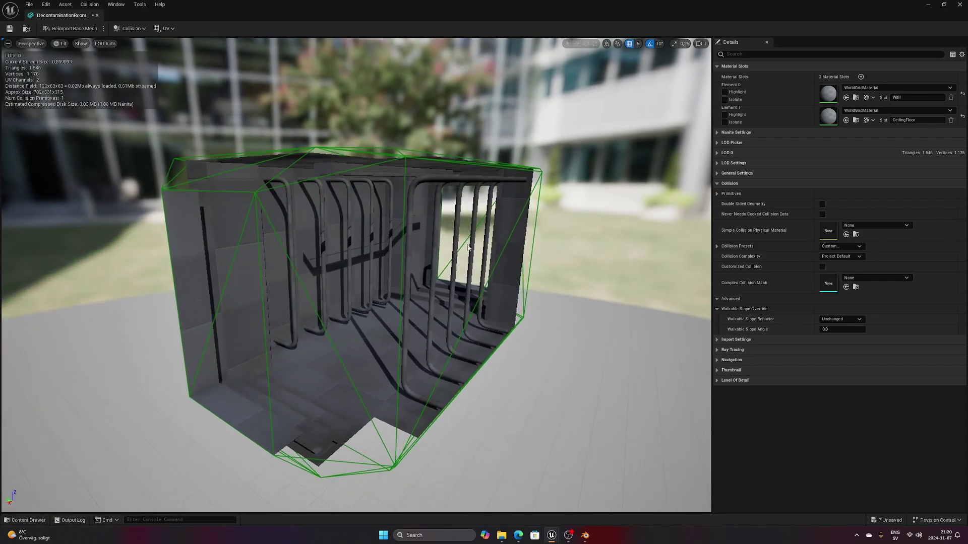
# - Display the mesh's complex collision as well and compare it with the simple collision hull
pyautogui.click(80, 44)
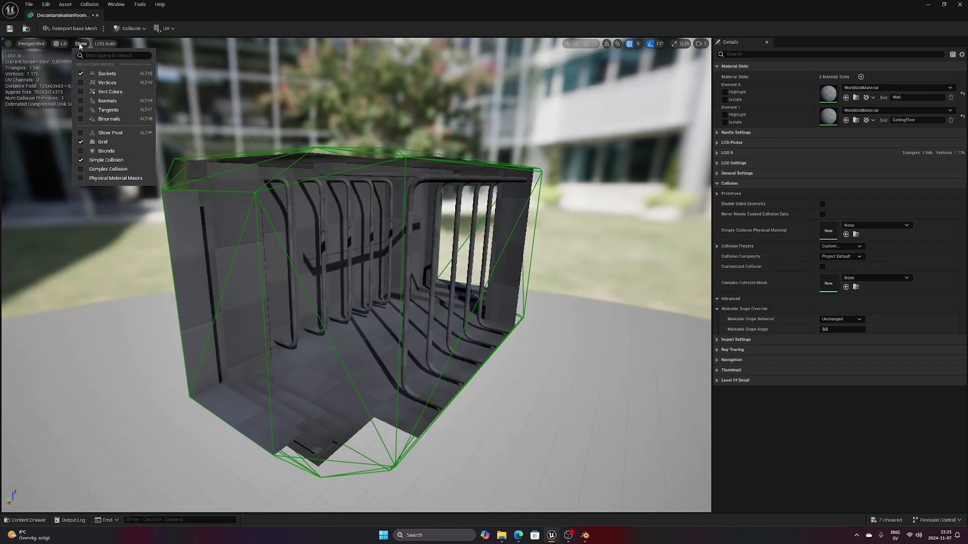
pyautogui.click(127, 171)
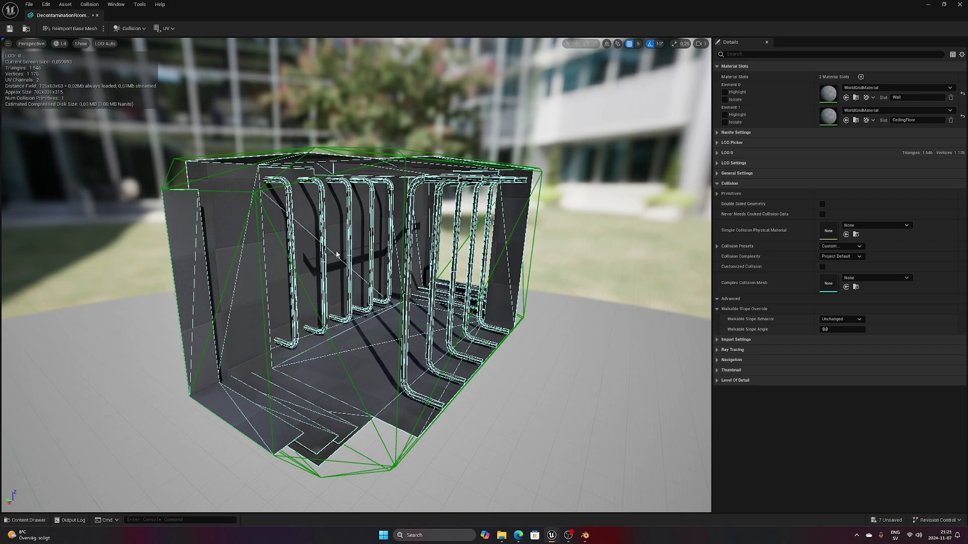
pyautogui.keyDown('alt'); pyautogui.moveTo(413, 257); pyautogui.dragTo(1, 315); pyautogui.keyUp('alt')
pyautogui.moveTo(2, 274); pyautogui.dragTo(415, 257)
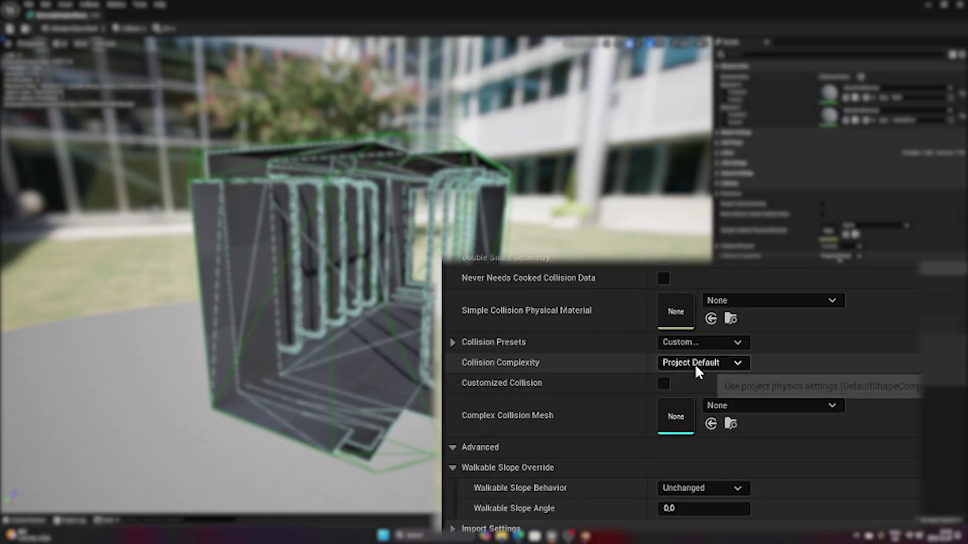
# - Set the mesh's Collision Complexity to Use Complex Collision As Simple and close the mesh editor
pyautogui.click(696, 370)
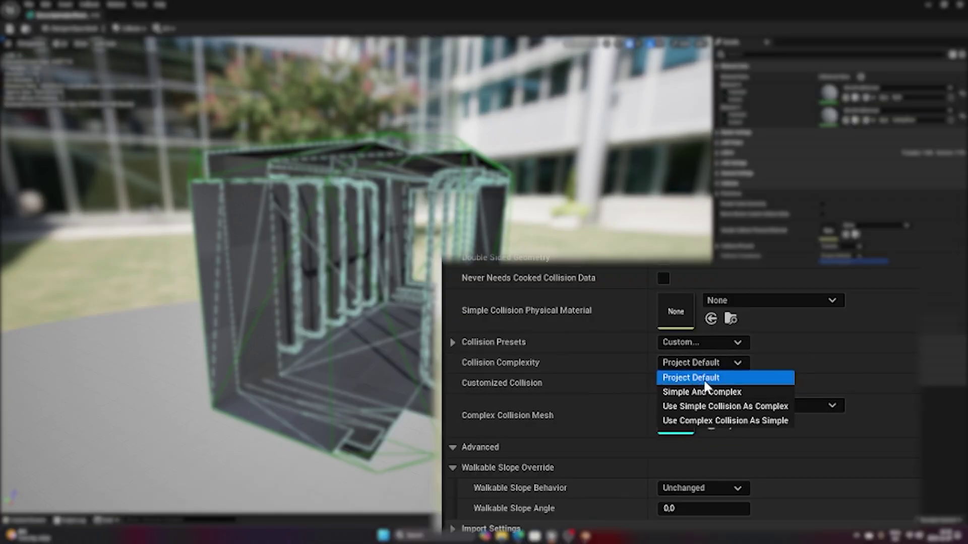
pyautogui.click(712, 421)
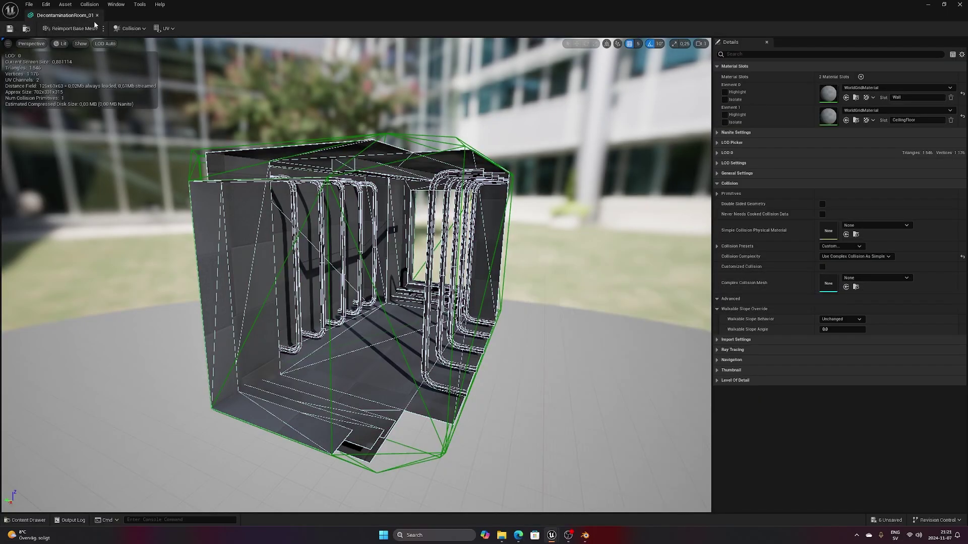
pyautogui.middleClick(66, 18)
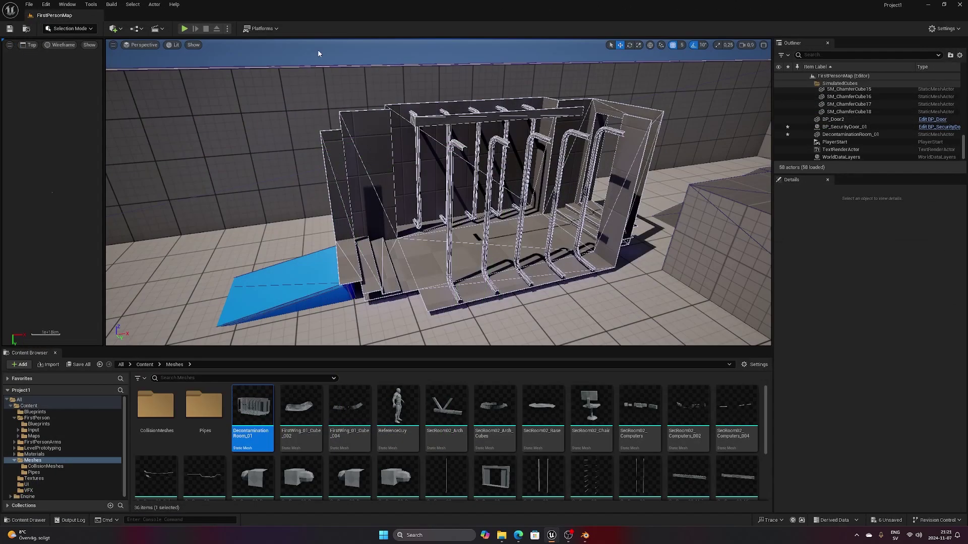
# - Play-test the level again by walking through the decontamination room and back out to check its per-polygon collision
pyautogui.press('a')
pyautogui.moveTo(383, 177); pyautogui.dragTo(484, 189, button='right')
pyautogui.moveTo(424, 207); pyautogui.dragTo(428, 211, button='right')
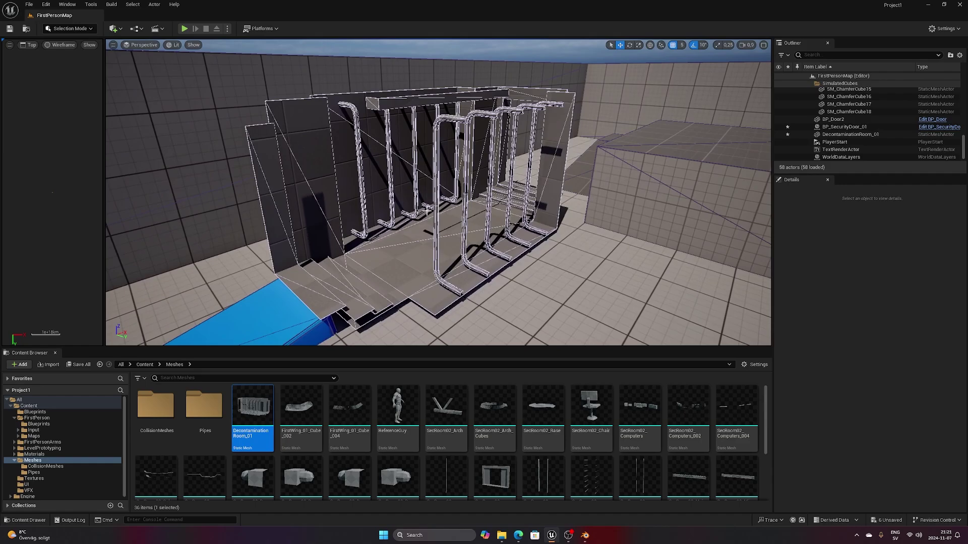
pyautogui.click(184, 29)
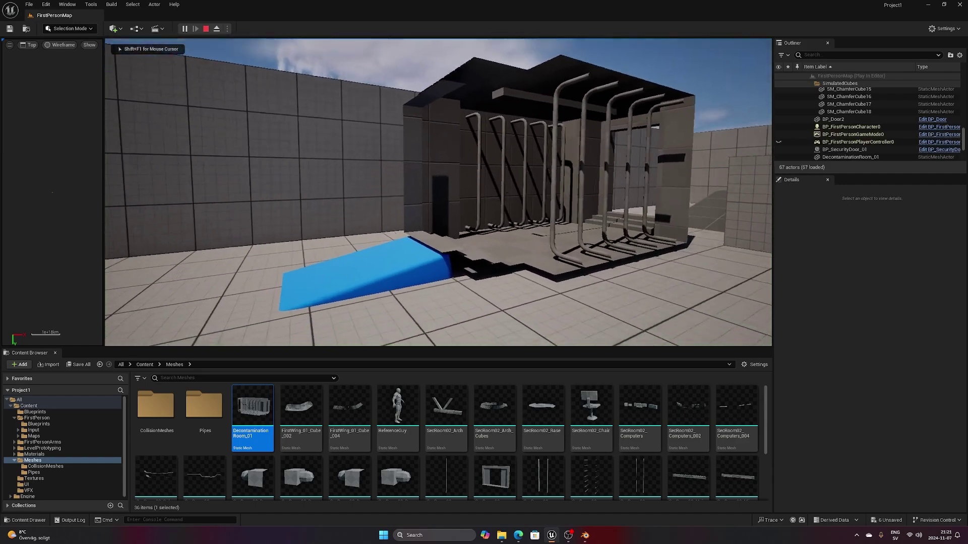
pyautogui.press('w')
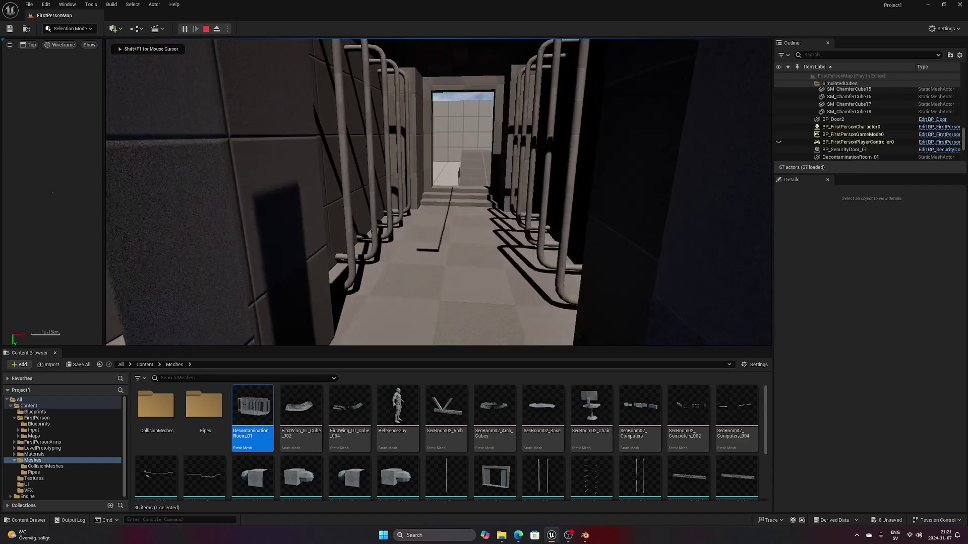
pyautogui.press('w')
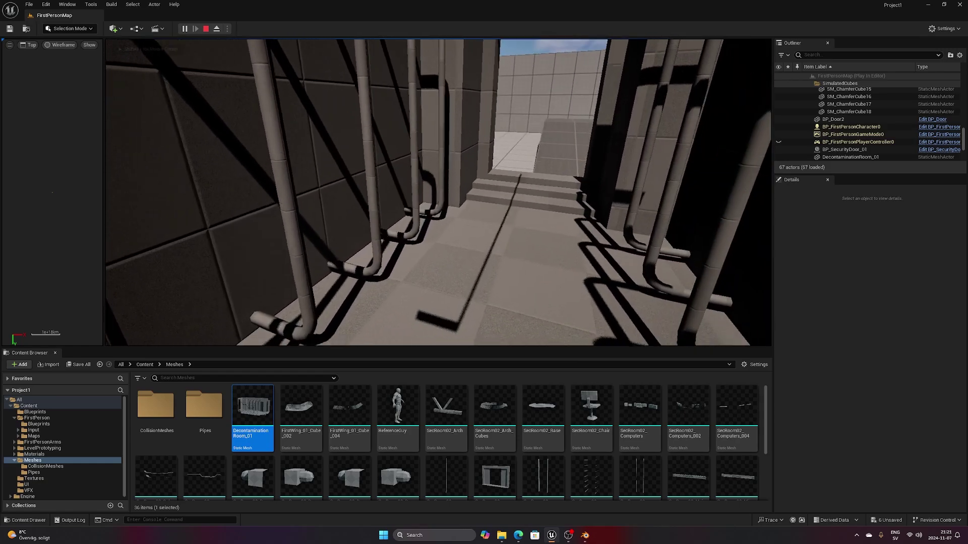
pyautogui.press('w')
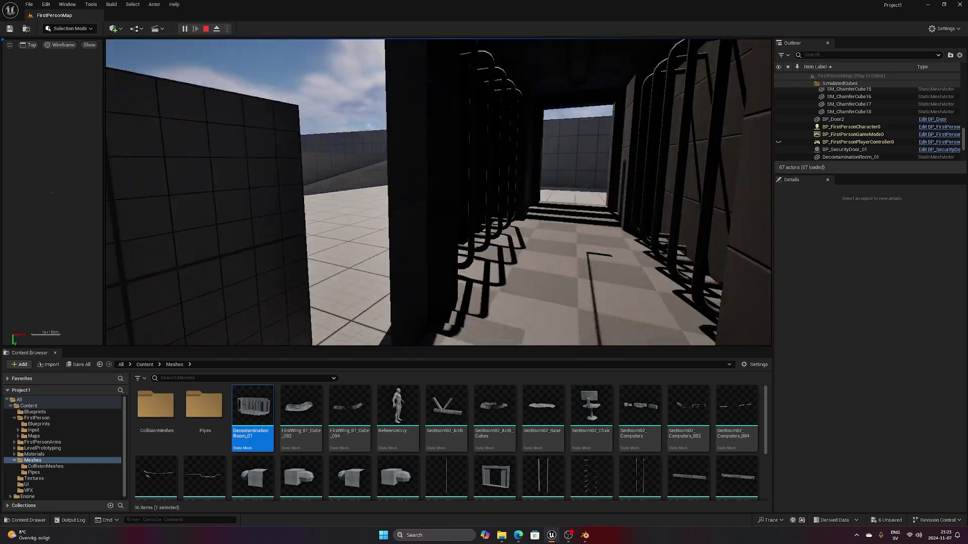
pyautogui.press('w')
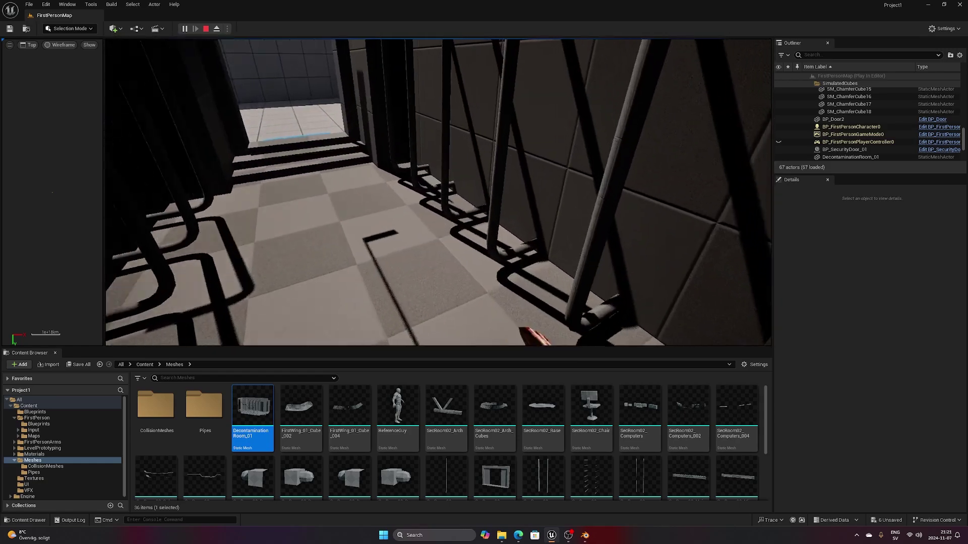
pyautogui.press('w')
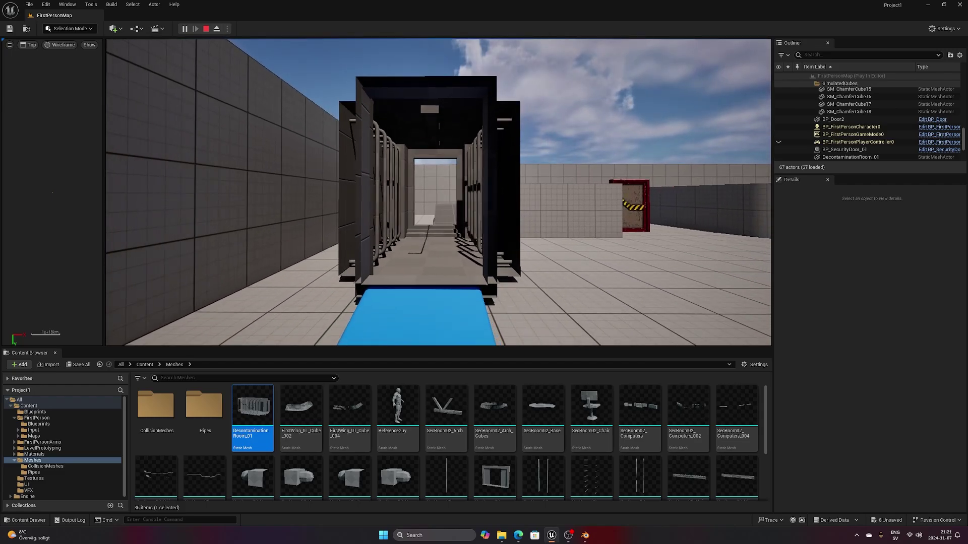
pyautogui.press('s')
# - Examine the collision wireframe on the walls, pipes and steps inside the decontamination room in the level viewport
pyautogui.moveTo(438, 192); pyautogui.dragTo(370, 212, button='right')
pyautogui.press('d')
pyautogui.press('w')
pyautogui.press('w')
pyautogui.press('w')
pyautogui.press('s')
pyautogui.press('a')
pyautogui.press('s')
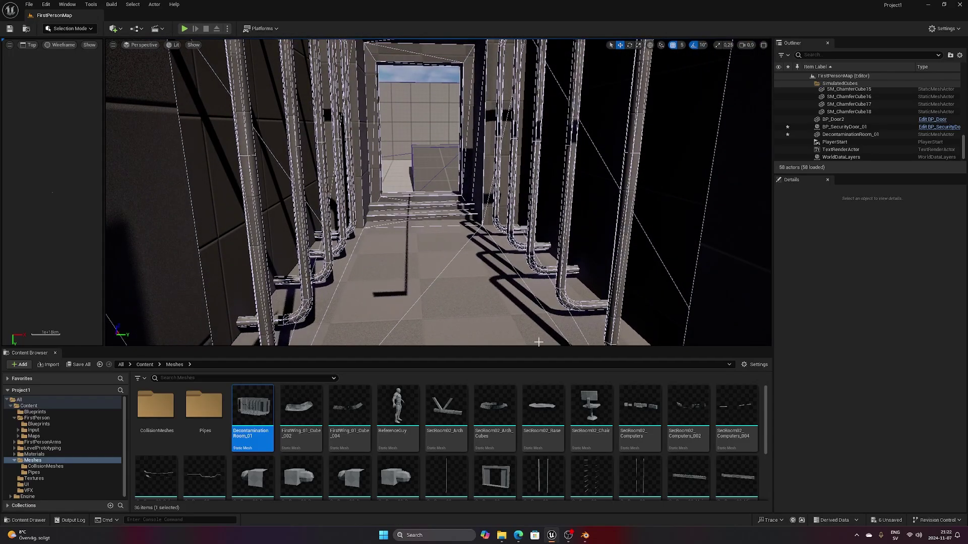
pyautogui.press('s')
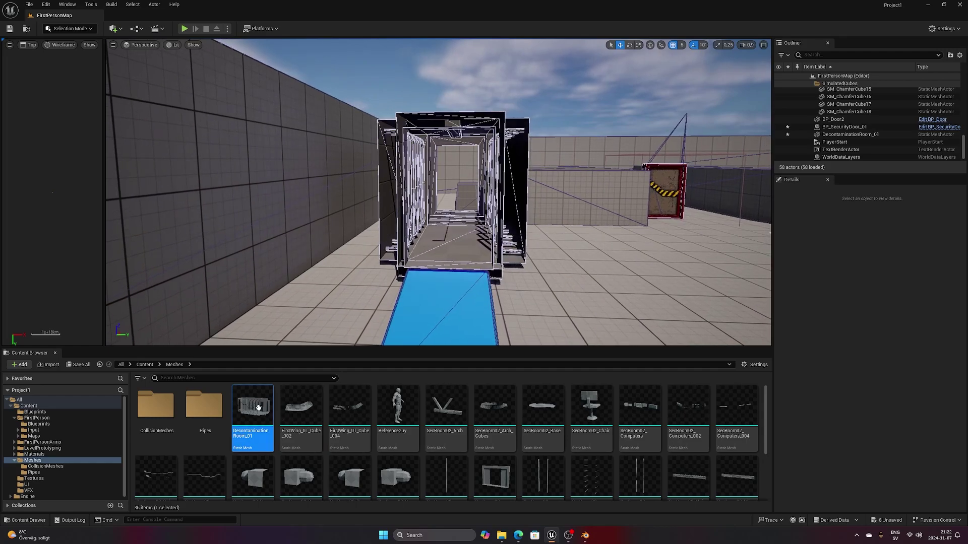
# - Reopen the DecontaminationRoom_01 mesh, set its Collision Complexity back to Project Default and close the mesh editor
pyautogui.doubleClick(258, 407)
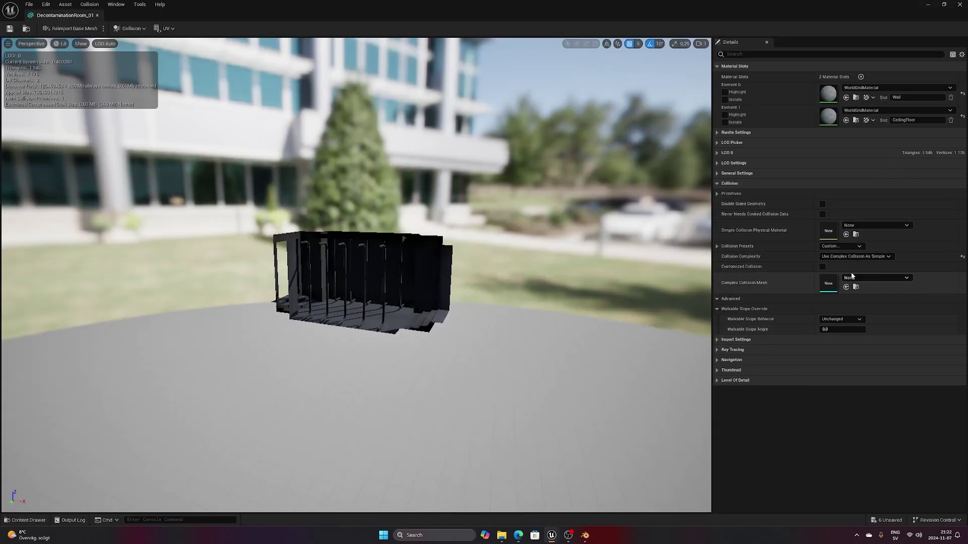
pyautogui.click(857, 257)
pyautogui.click(841, 264)
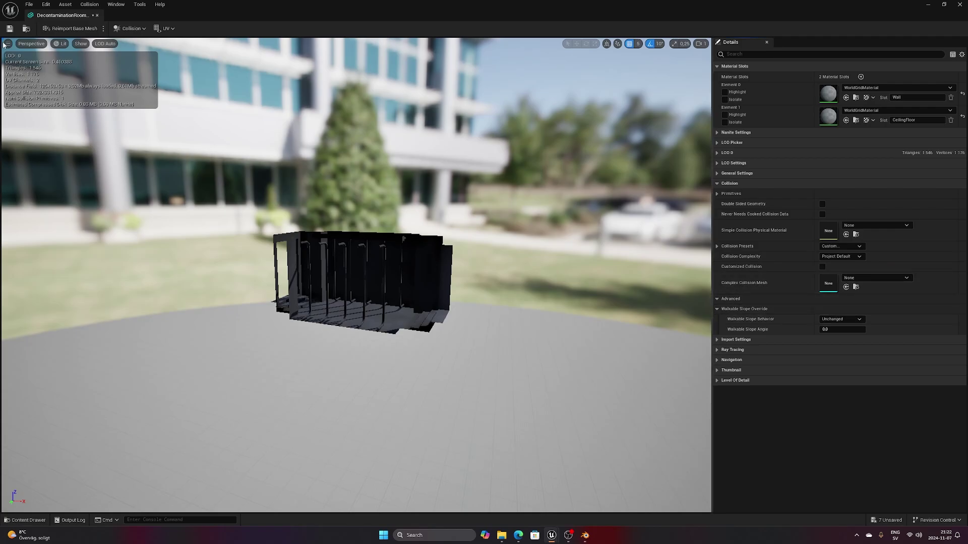
pyautogui.middleClick(52, 18)
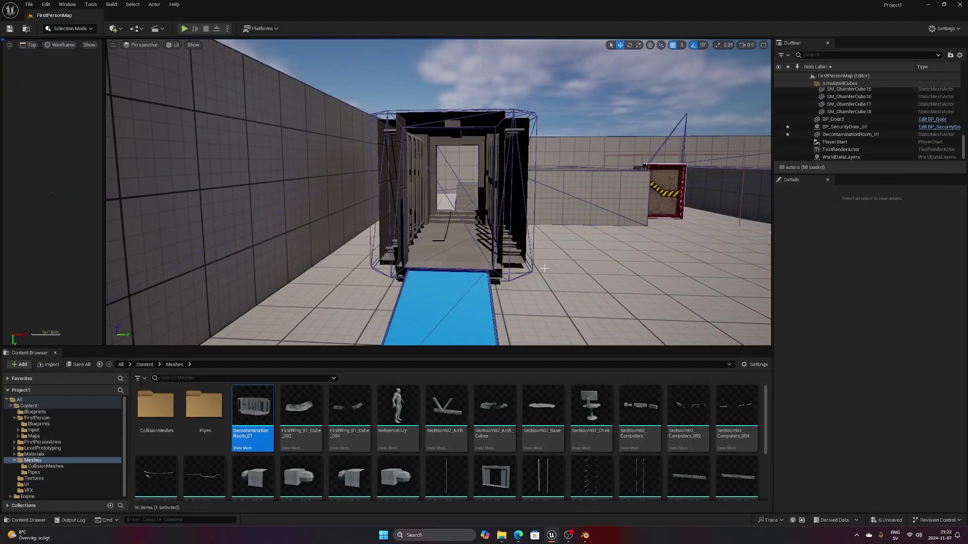
# - Switch to Blender and add a mesh cube to the Room.blend scene while looking straight down on the room
pyautogui.moveTo(533, 250); pyautogui.dragTo(603, 237, button='right')
pyautogui.click(583, 537)
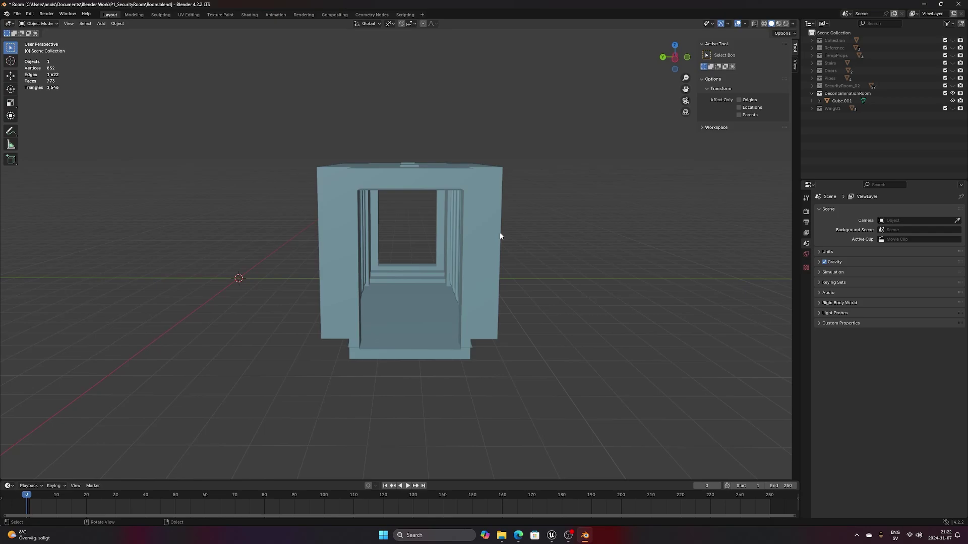
pyautogui.moveTo(401, 277); pyautogui.dragTo(512, 301, button='middle')
pyautogui.press('KP_7')
pyautogui.hotkey('shift', 'a')
pyautogui.moveTo(510, 294)
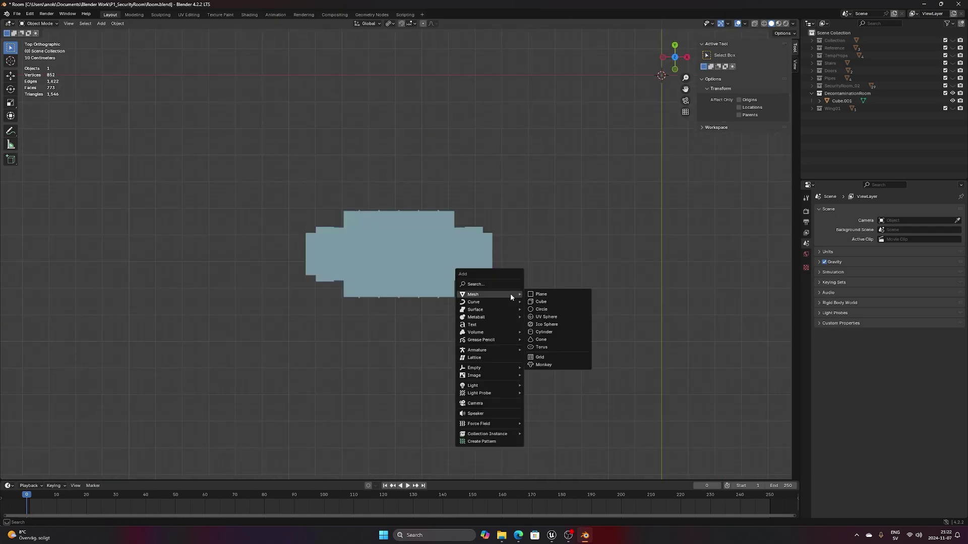
pyautogui.click(548, 301)
# - Place the new cube over the +X end of the decontamination room, working in wireframe shading
pyautogui.press('z')
pyautogui.press('4')
pyautogui.press('g')
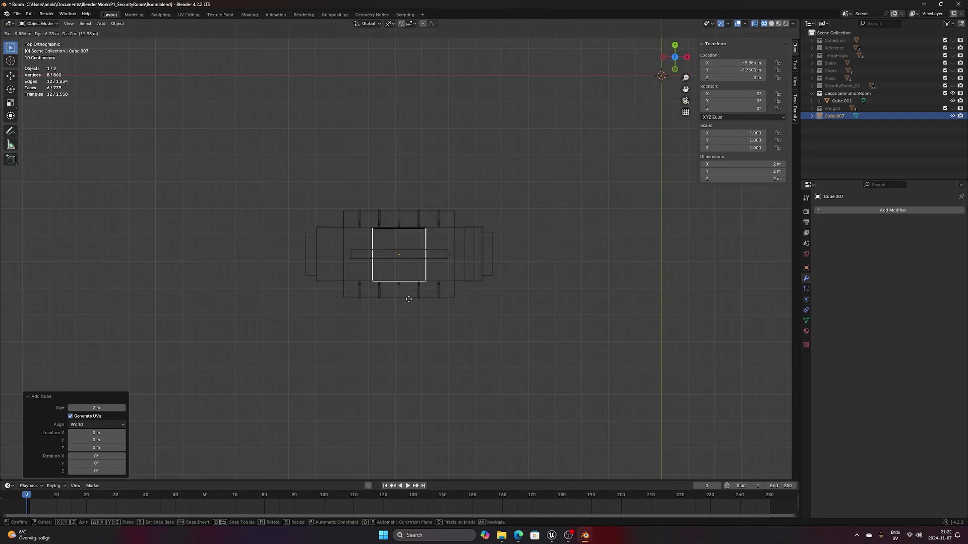
pyautogui.click(467, 299)
pyautogui.scroll(4, 479, 291)
# - Fit the cube's long side along Y to the corridor wall and stretch its end along X to the room's far end
pyautogui.press('Tab')
pyautogui.moveTo(499, 275); pyautogui.dragTo(527, 345)
pyautogui.press('g')
pyautogui.press('y')
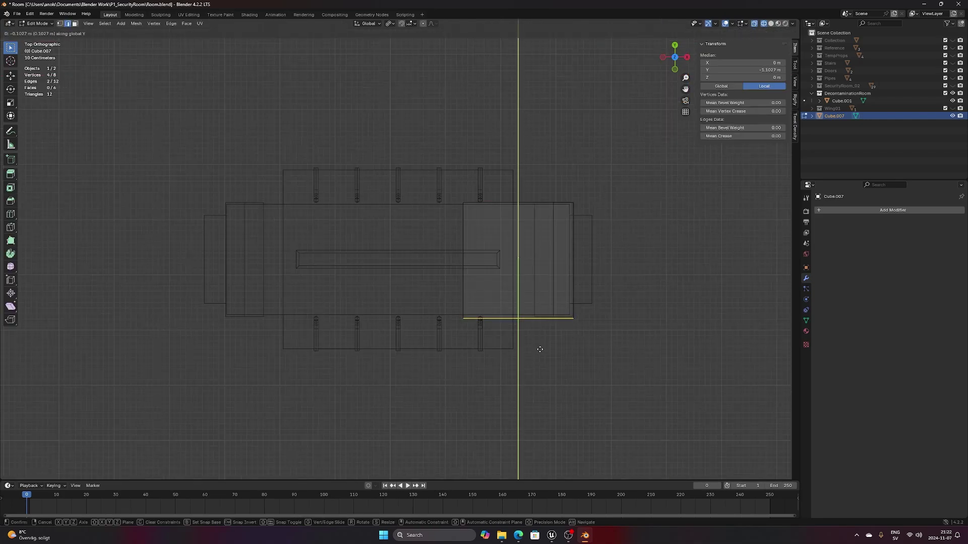
pyautogui.click(540, 349)
pyautogui.click(515, 261)
pyautogui.press('g')
pyautogui.press('x')
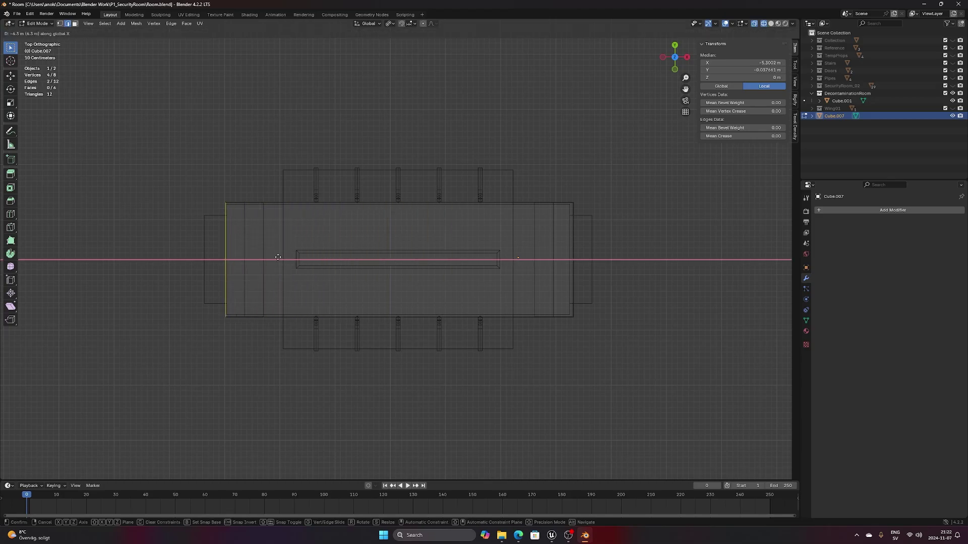
pyautogui.click(295, 259)
# - Cut a lengthwise loop through the cube's middle and bevel it about 0.828 m into a strip of doorway width
pyautogui.hotkey('ctrl', 'r')
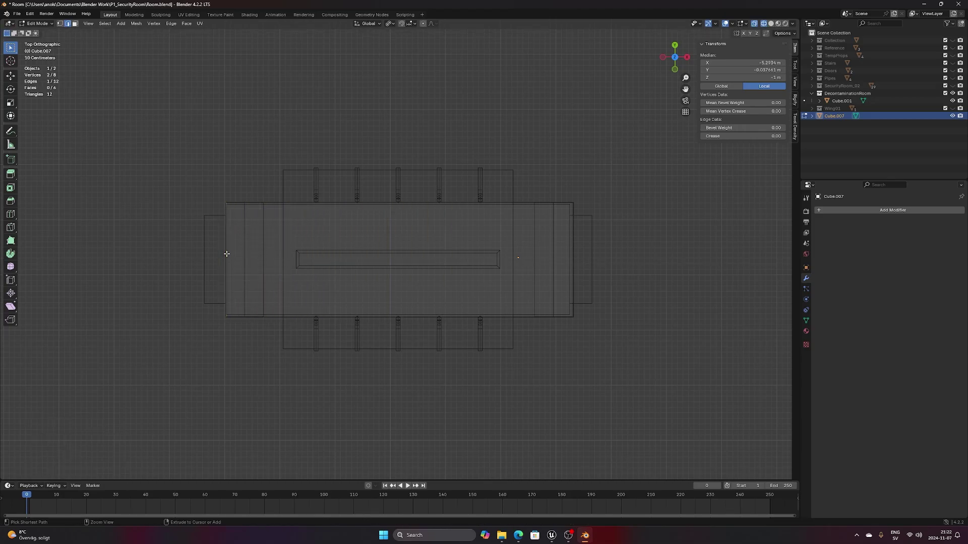
pyautogui.click(226, 252)
pyautogui.rightClick(518, 268)
pyautogui.hotkey('ctrl', 'b')
pyautogui.click(567, 271)
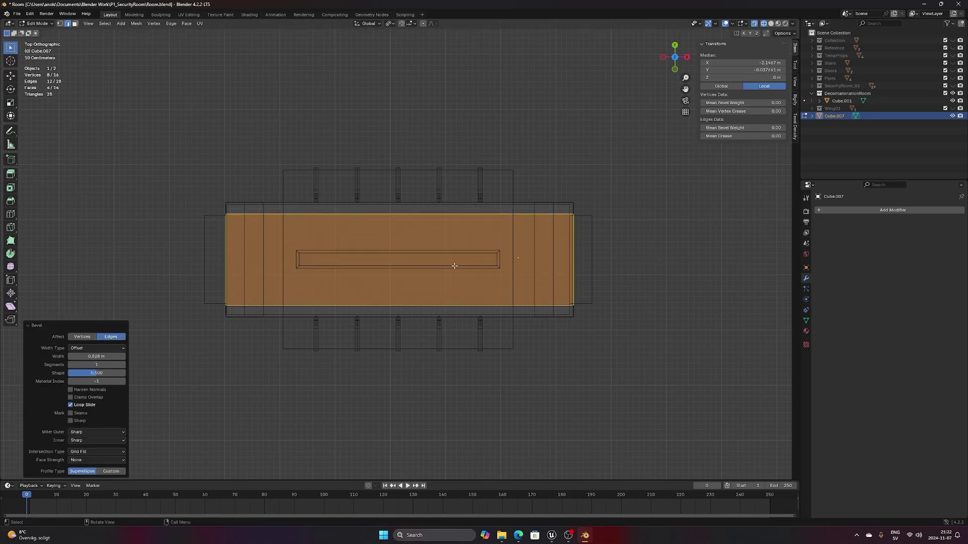
# - In front view, raise the cube along Z until its underside sits on the room's floor
pyautogui.press('KP_1')
pyautogui.press('Tab')
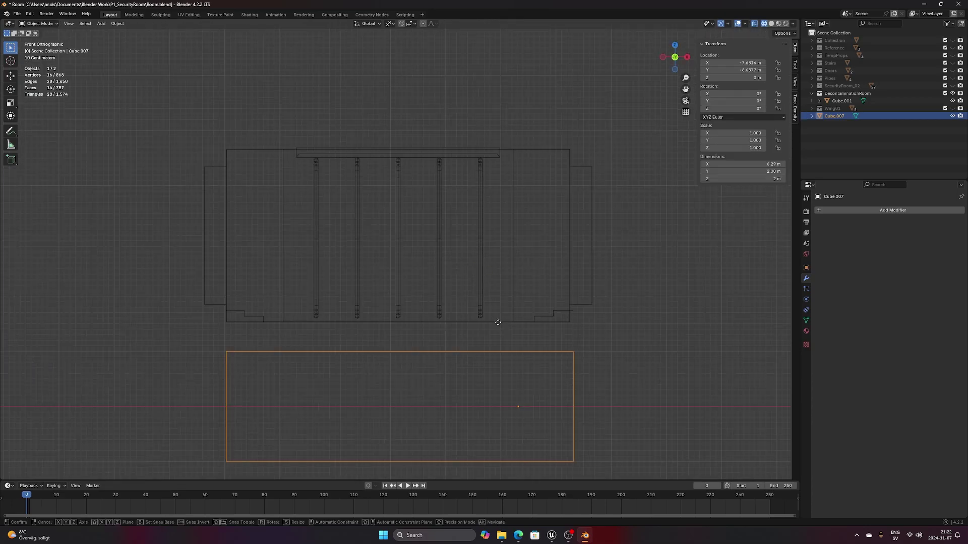
pyautogui.press('g')
pyautogui.press('z')
pyautogui.click(489, 187)
# - Raise the cube's top edges along Z by about 1.14 m to the room's ceiling
pyautogui.press('Tab')
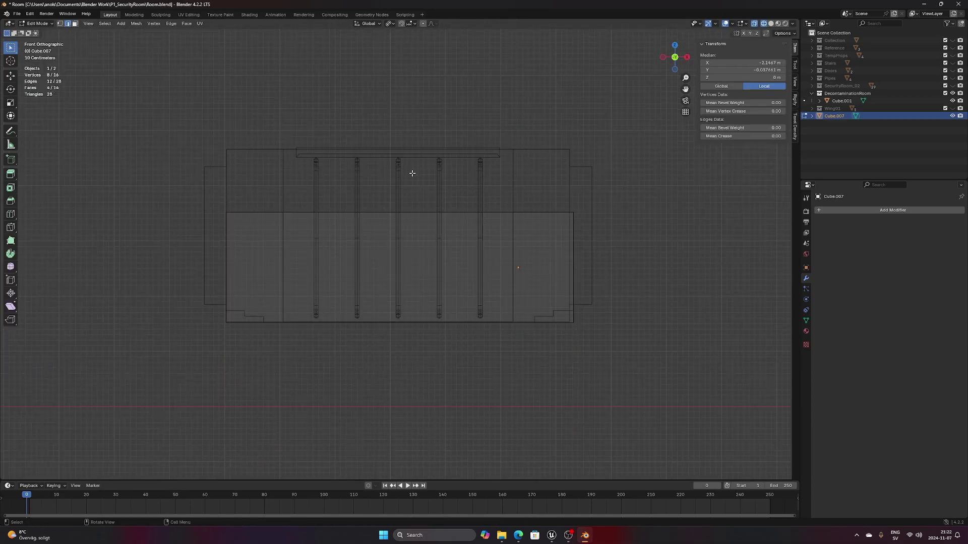
pyautogui.keyDown('alt'); pyautogui.click(421, 212); pyautogui.keyUp('alt')
pyautogui.press('g')
pyautogui.press('z')
pyautogui.click(421, 187)
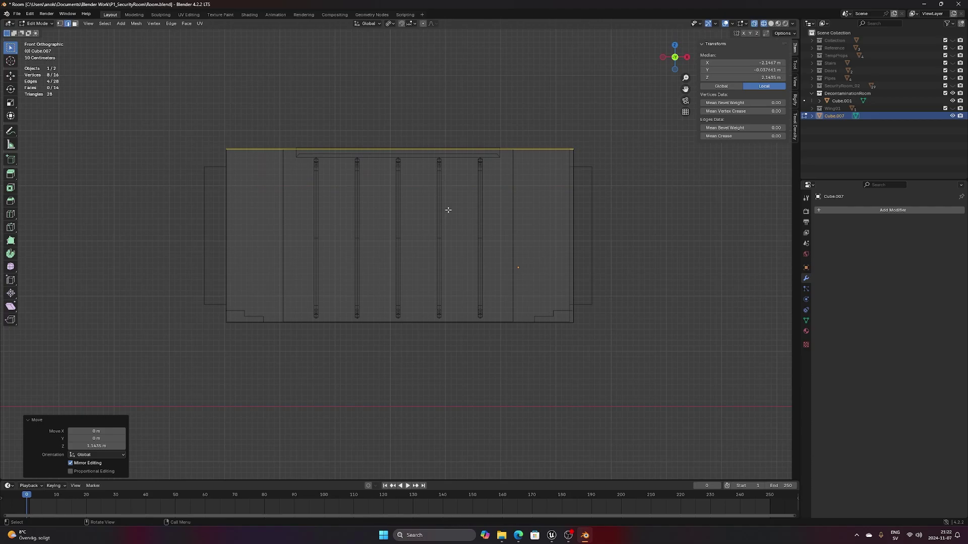
# - Add a loop cut across the cube's centre and raise the lower vertices at both ends about 0.32 m to doorway floor height
pyautogui.press('1')
pyautogui.moveTo(586, 336); pyautogui.dragTo(558, 308)
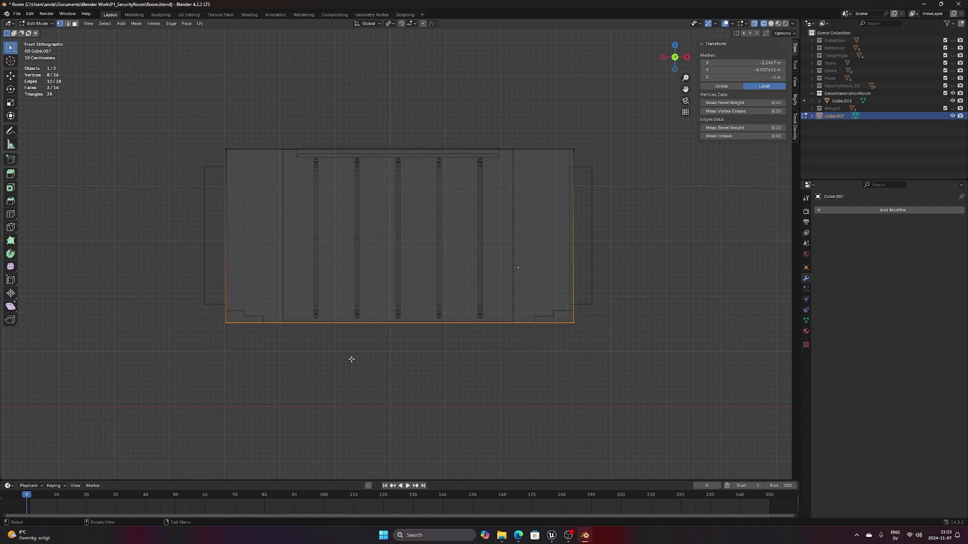
pyautogui.click(388, 322)
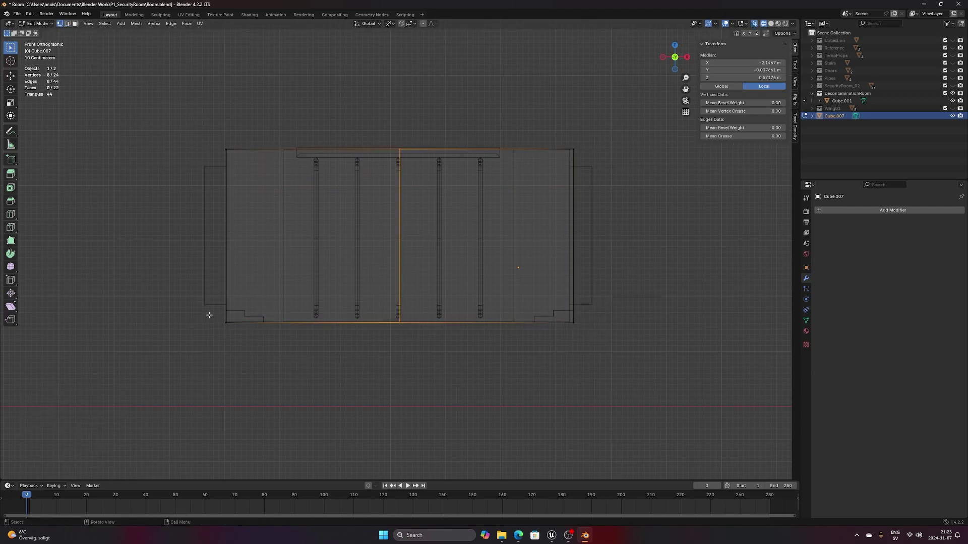
pyautogui.keyDown('alt'); pyautogui.keyDown('shift'); pyautogui.click(570, 320); pyautogui.keyUp('shift'); pyautogui.keyUp('alt')
pyautogui.press('g')
pyautogui.press('z')
pyautogui.click(655, 348)
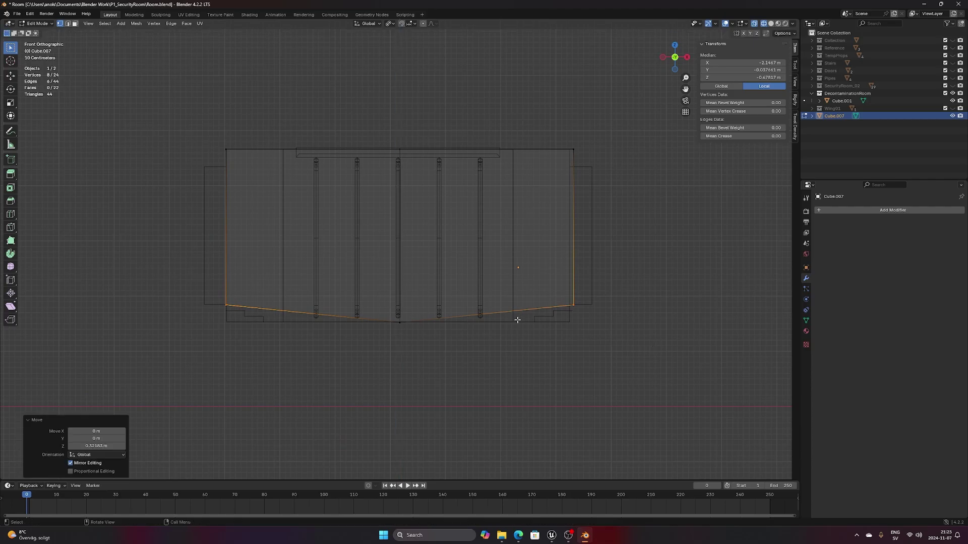
# - Bevel the centre loop out to the foot of the stairs and lower its bottom vertices to the floor, leaving ramps at both ends
pyautogui.click(412, 288)
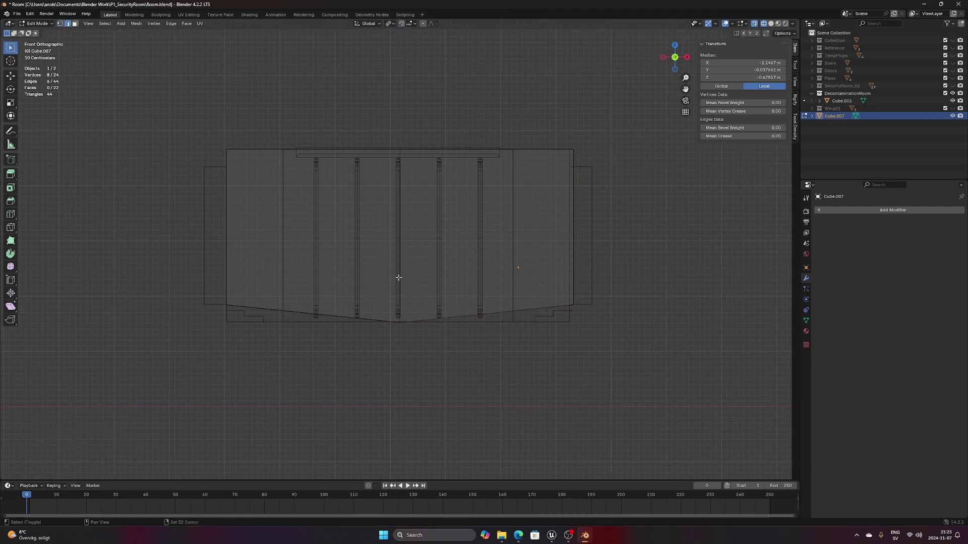
pyautogui.hotkey('ctrl', 'b')
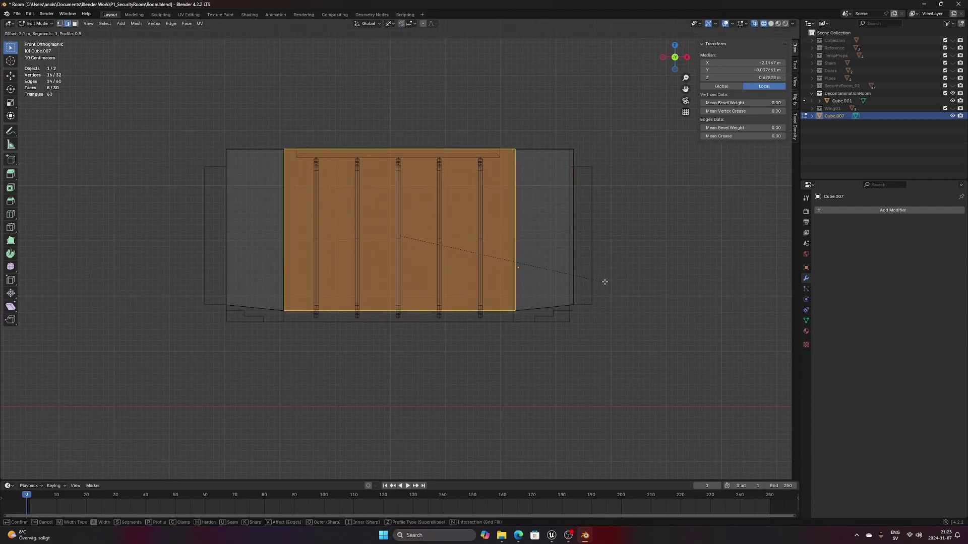
pyautogui.click(605, 282)
pyautogui.press('1')
pyautogui.moveTo(271, 291); pyautogui.dragTo(535, 350)
pyautogui.press('g')
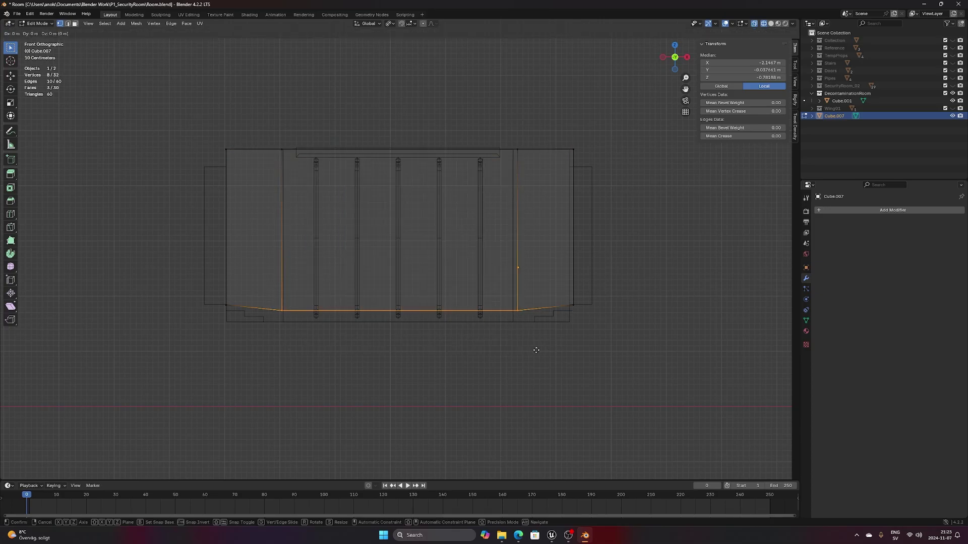
pyautogui.press('z')
pyautogui.click(534, 361)
# - Add a horizontal loop cut around the mesh at the doorways' top and flatten it by scaling Z to 0
pyautogui.click(570, 216)
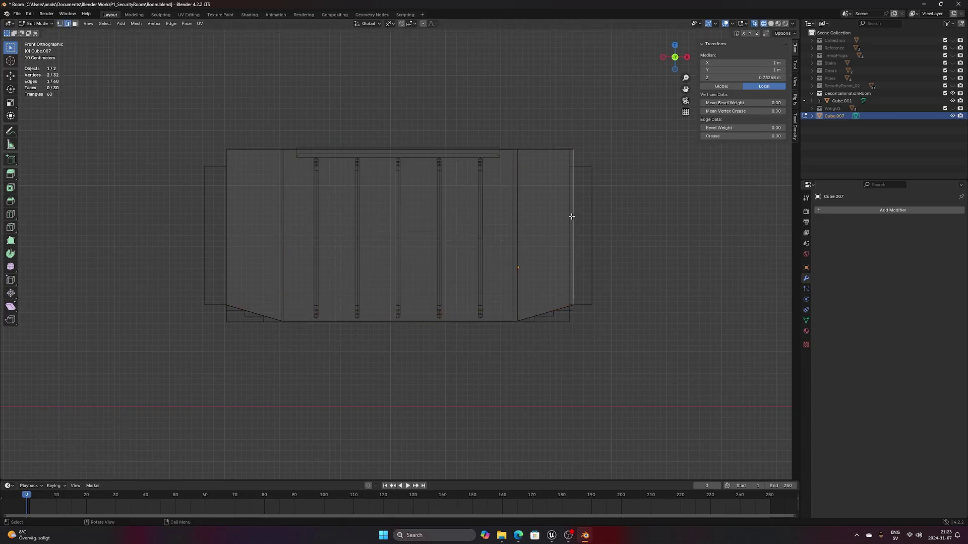
pyautogui.hotkey('ctrl', 'r')
pyautogui.click(575, 186)
pyautogui.click(584, 159)
pyautogui.press('s')
pyautogui.press('z')
pyautogui.press('0')
pyautogui.press('Return')
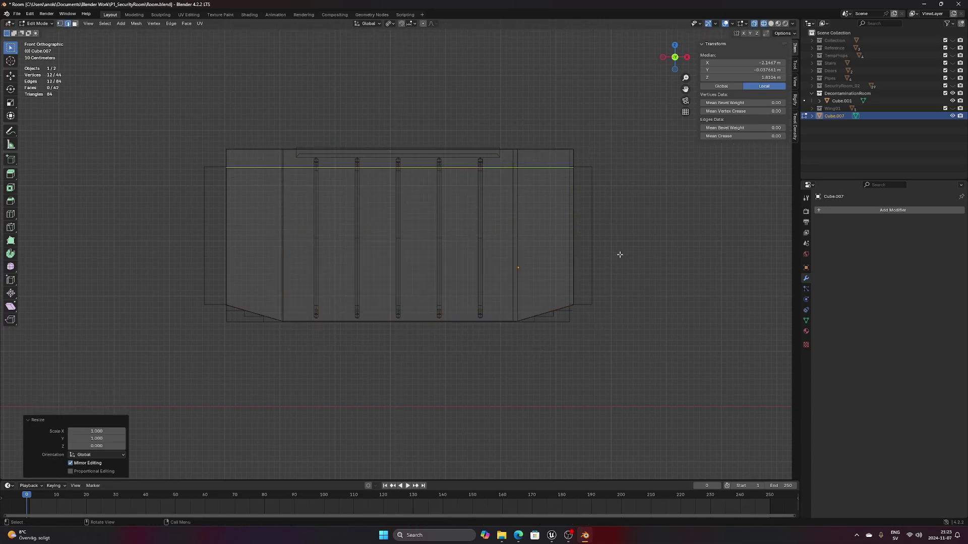
# - Extrude the doorway face at the +X end outward to the door frame and delete the face to open it
pyautogui.moveTo(619, 254); pyautogui.dragTo(478, 268, button='middle')
pyautogui.hotkey('alt', 'a')
pyautogui.click(588, 291)
pyautogui.click(419, 290)
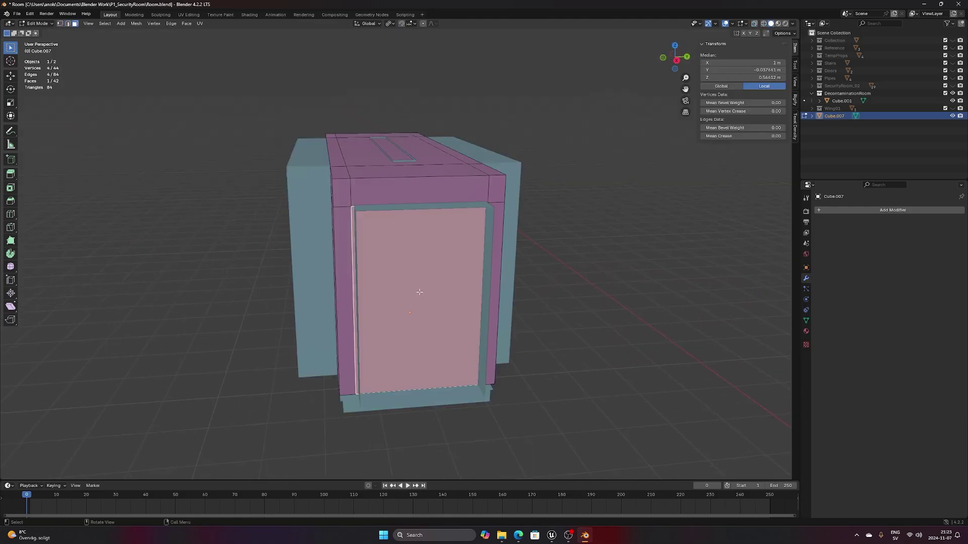
pyautogui.moveTo(420, 291); pyautogui.dragTo(562, 328, button='middle')
pyautogui.press('e')
pyautogui.click(475, 308)
pyautogui.press('x')
pyautogui.click(479, 310)
# - Extrude the doorway face at the opposite end outward about 0.35 m, delete the face and leave mesh editing
pyautogui.press('e')
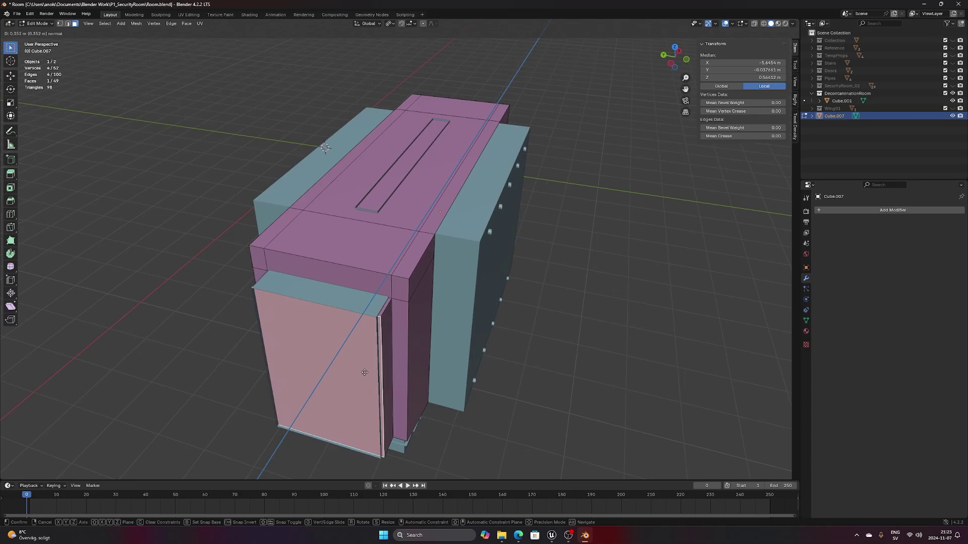
pyautogui.click(364, 372)
pyautogui.press('x')
pyautogui.click(365, 372)
pyautogui.moveTo(534, 366); pyautogui.dragTo(518, 352, button='middle')
pyautogui.press('Tab')
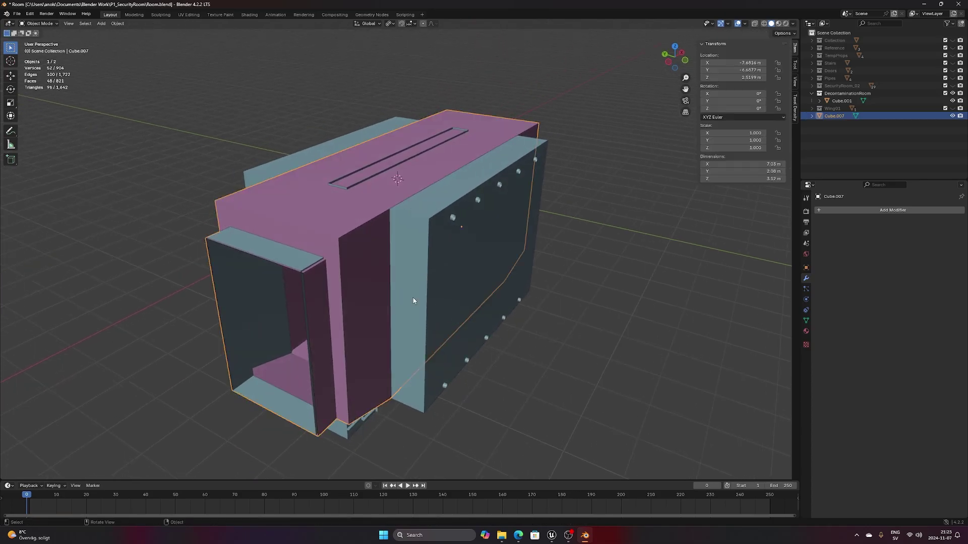
# - Inspect the collision shell, turn on the Face Orientation overlay and apply the object's rotation and scale
pyautogui.press('/')
pyautogui.moveTo(358, 270); pyautogui.dragTo(316, 270, button='middle')
pyautogui.press('/')
pyautogui.scroll(4, 467, 237)
pyautogui.moveTo(305, 234); pyautogui.dragTo(438, 340, button='middle')
pyautogui.click(744, 23)
pyautogui.click(698, 160)
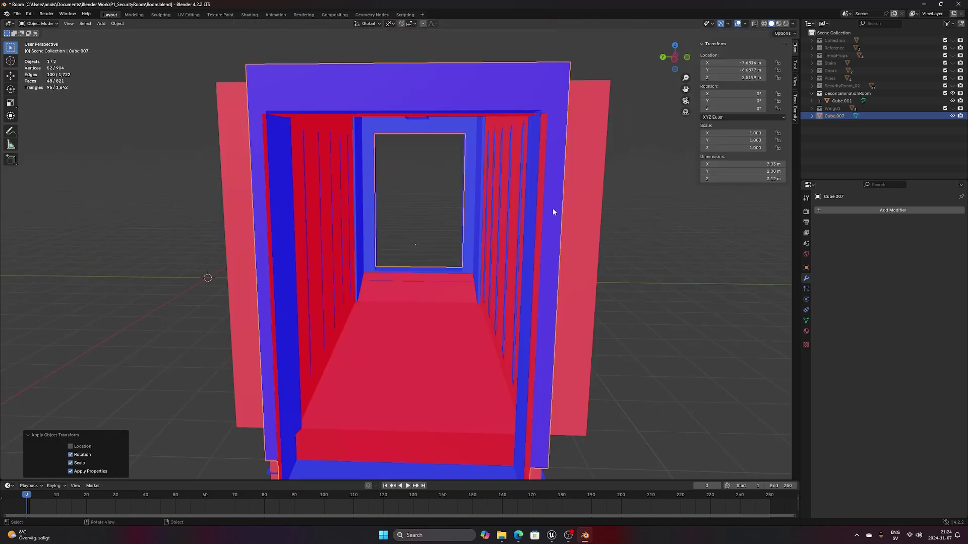
pyautogui.scroll(-3, 358, 324)
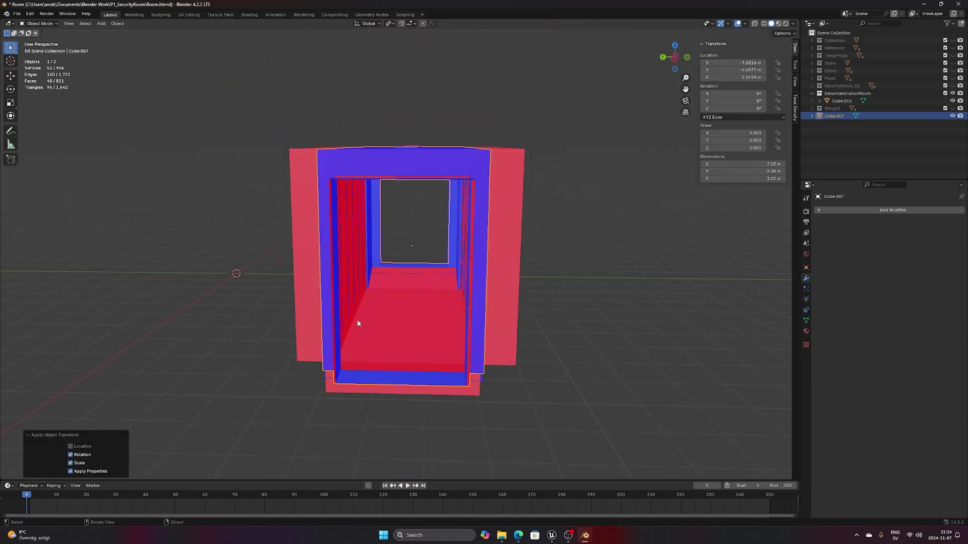
pyautogui.click(422, 289)
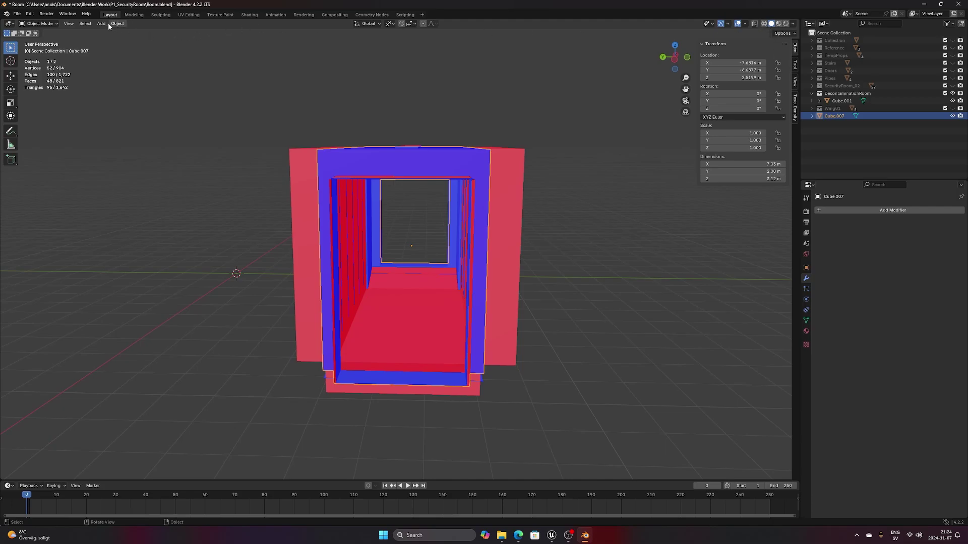
# - Flip the normals of the entire collision mesh and turn the Face Orientation overlay off
pyautogui.press('Tab')
pyautogui.press('a')
pyautogui.click(136, 23)
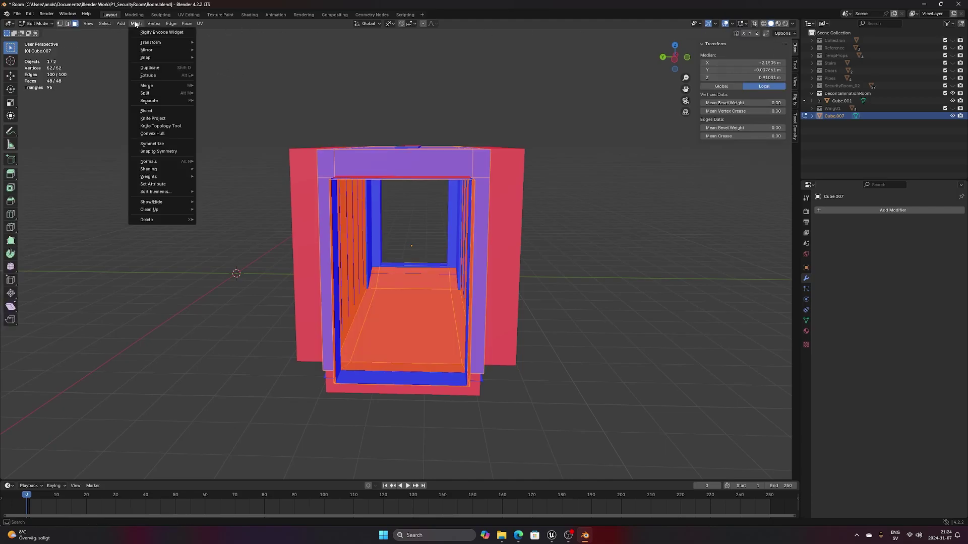
pyautogui.moveTo(162, 162)
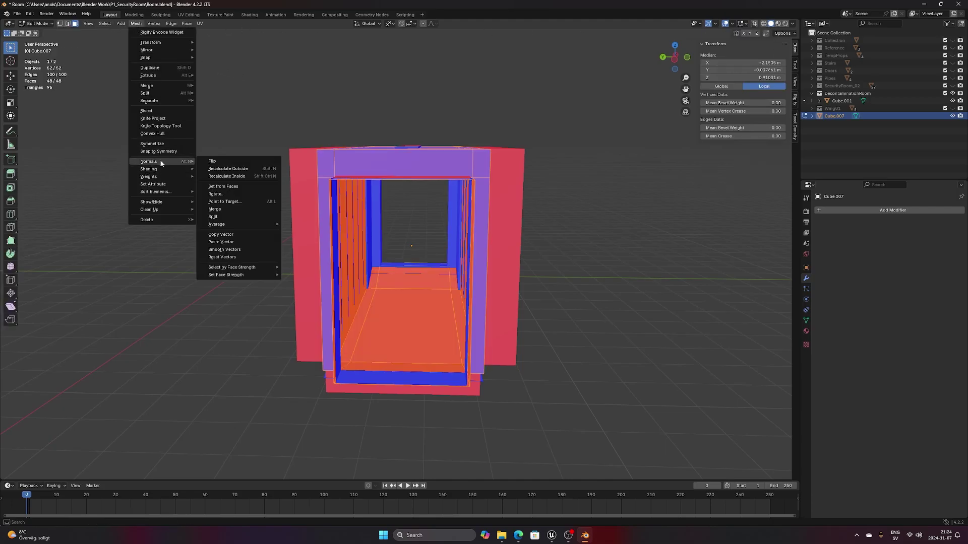
pyautogui.click(213, 162)
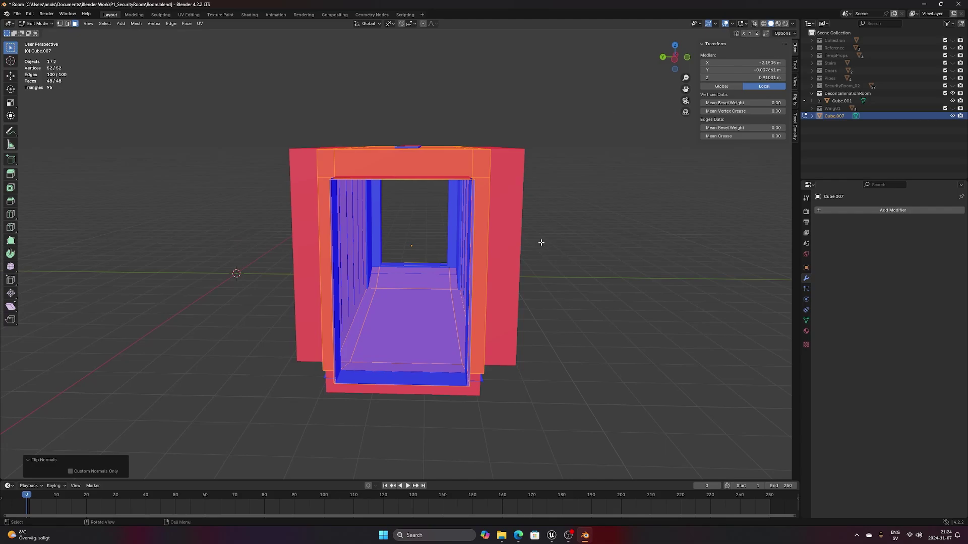
pyautogui.press('Tab')
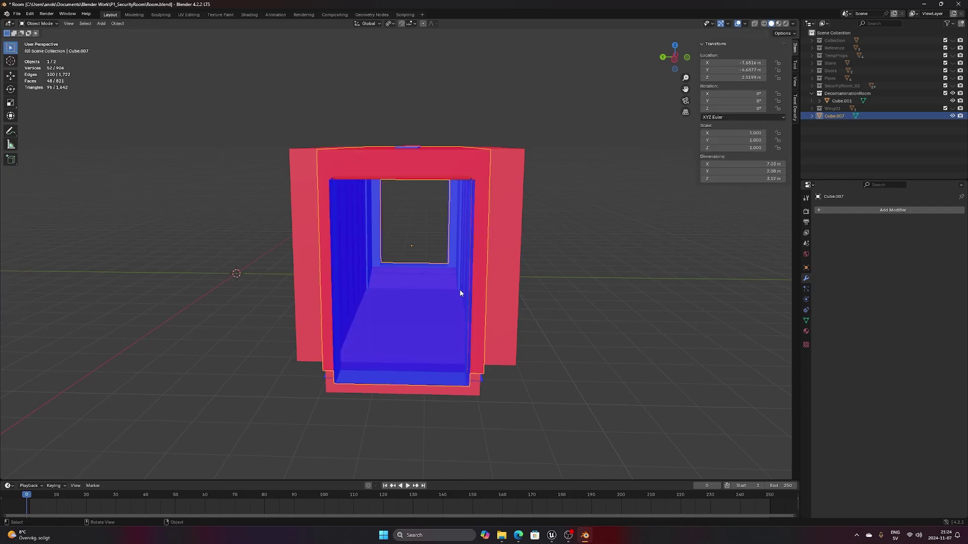
pyautogui.click(746, 23)
pyautogui.click(698, 161)
# - Switch to Unreal Engine and import Decon_Collision.fbx into the Meshes/CollisionMeshes folder, closing the import log
pyautogui.hotkey('alt', 'Tab')
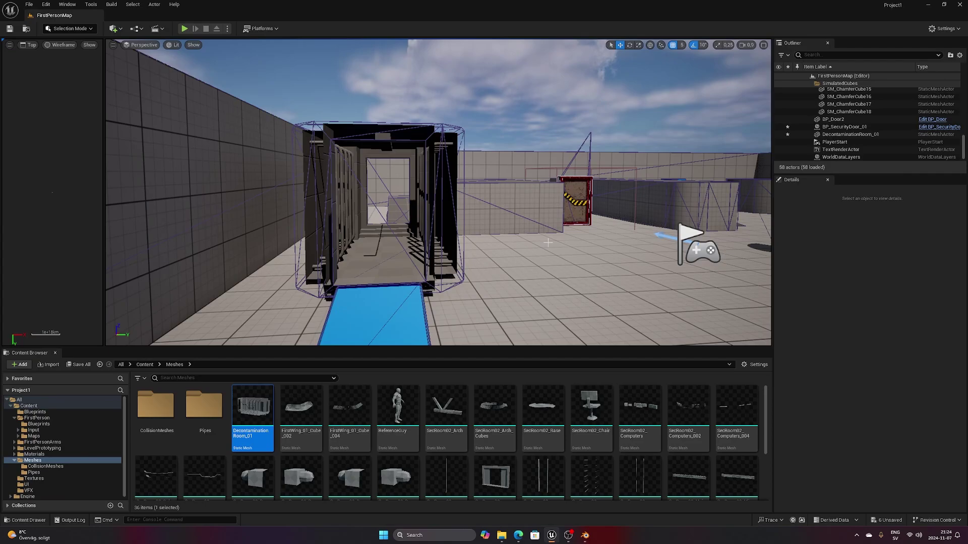
pyautogui.moveTo(376, 294); pyautogui.dragTo(343, 272, button='right')
pyautogui.doubleClick(147, 416)
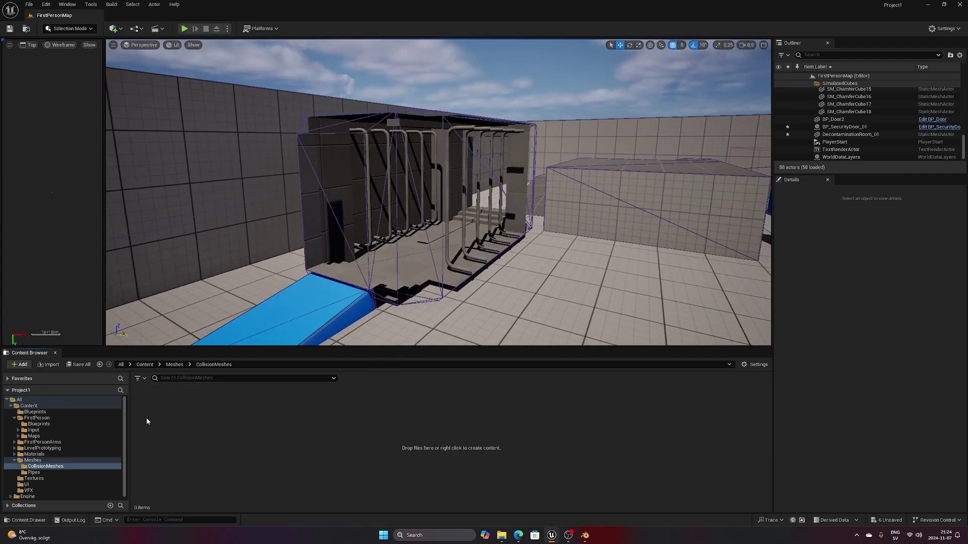
pyautogui.click(49, 365)
pyautogui.doubleClick(97, 61)
pyautogui.click(492, 409)
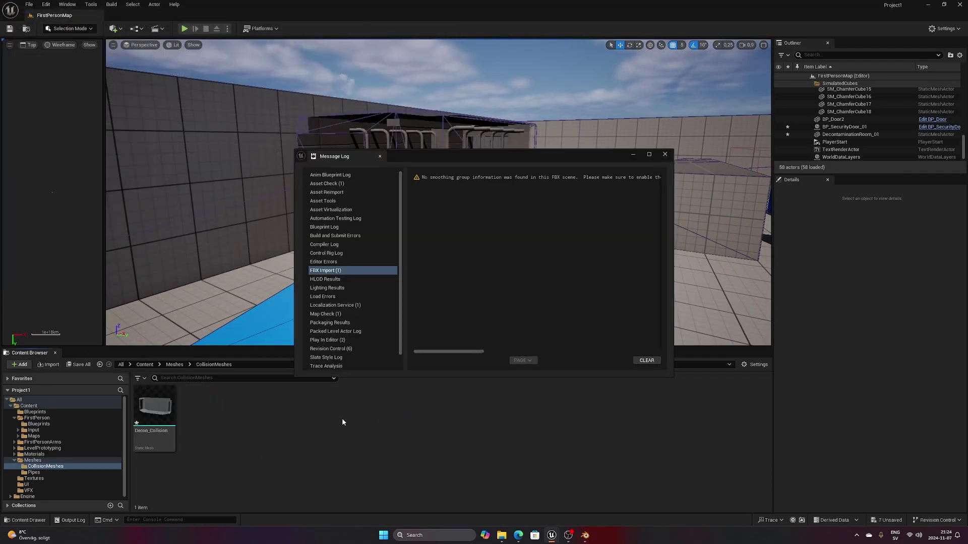
pyautogui.click(665, 155)
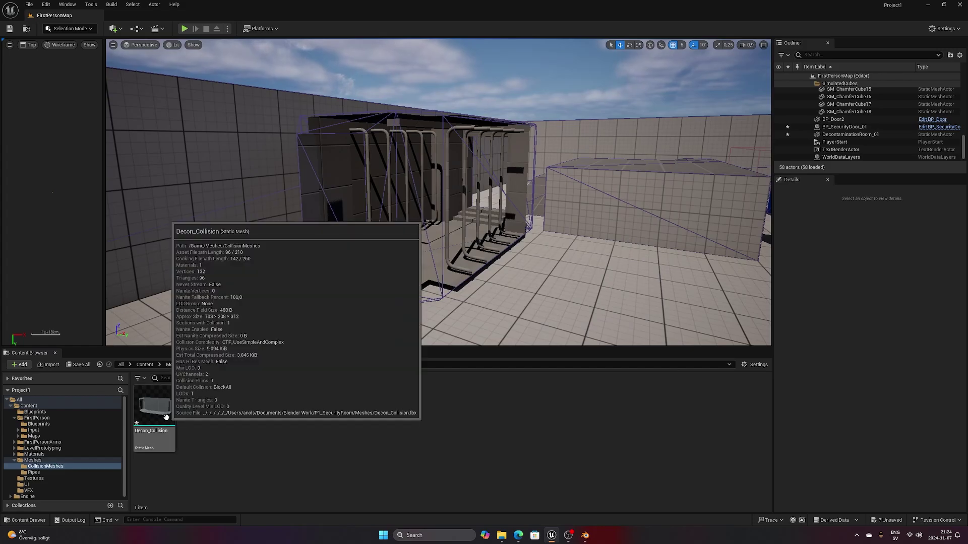
# - Open the Decon_Collision mesh, set its Collision Complexity to Use Complex Collision As Simple and return to the Meshes folder
pyautogui.doubleClick(162, 416)
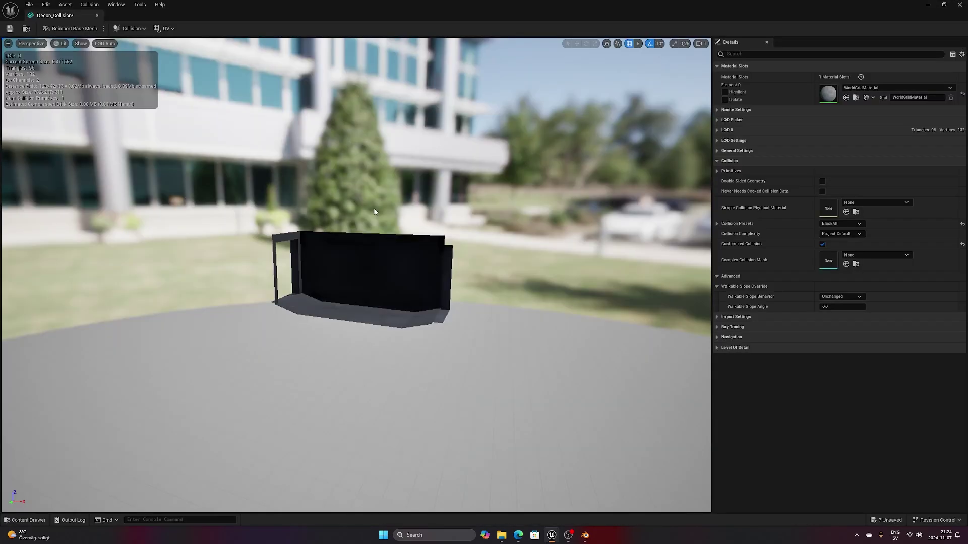
pyautogui.scroll(3, 323, 177)
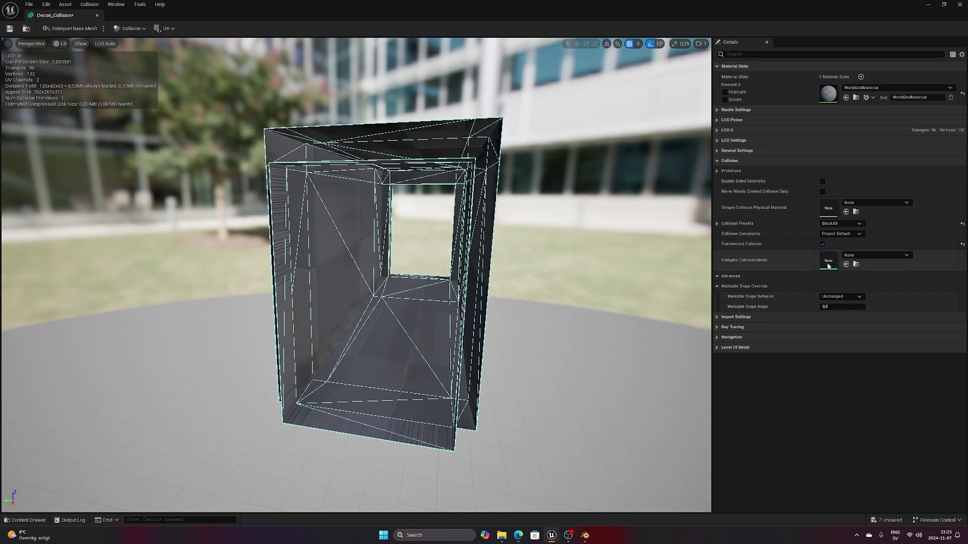
pyautogui.click(841, 233)
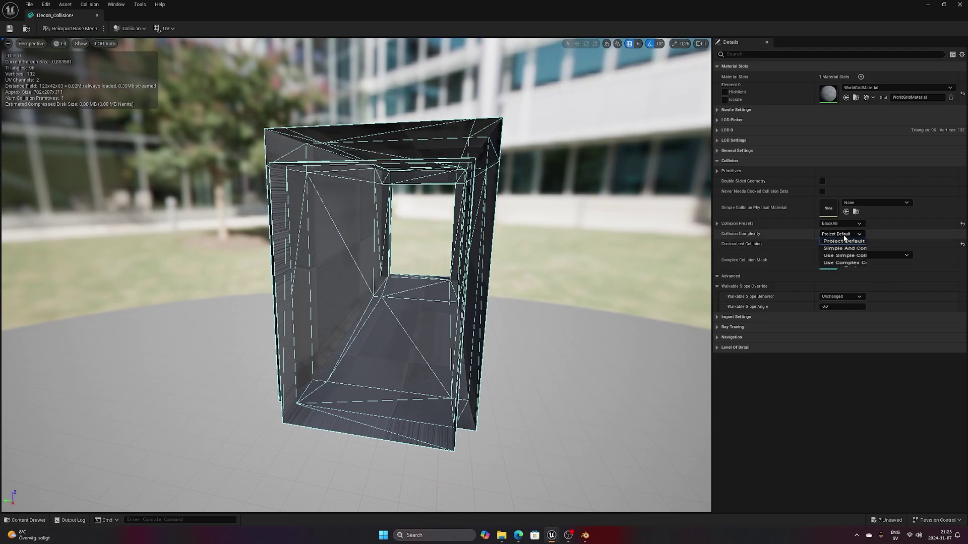
pyautogui.click(875, 264)
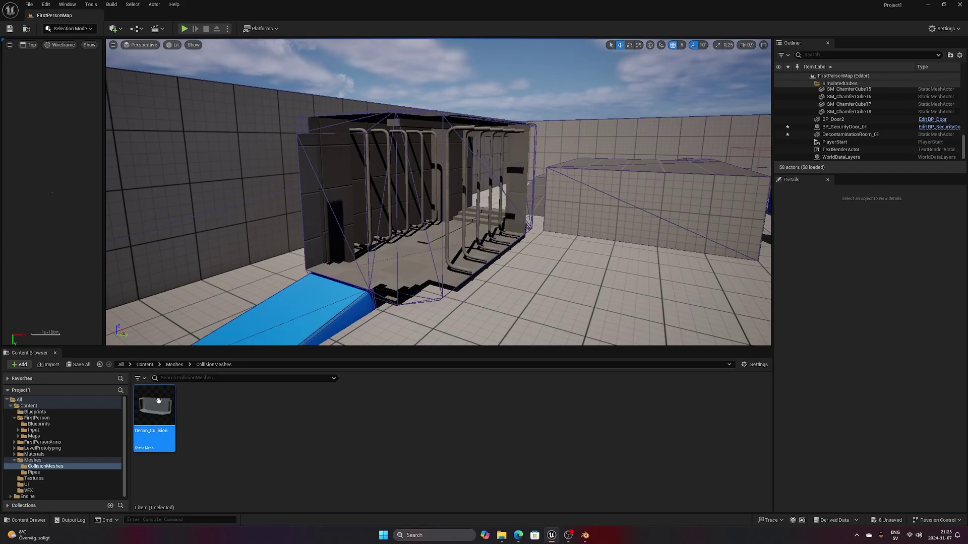
pyautogui.click(174, 365)
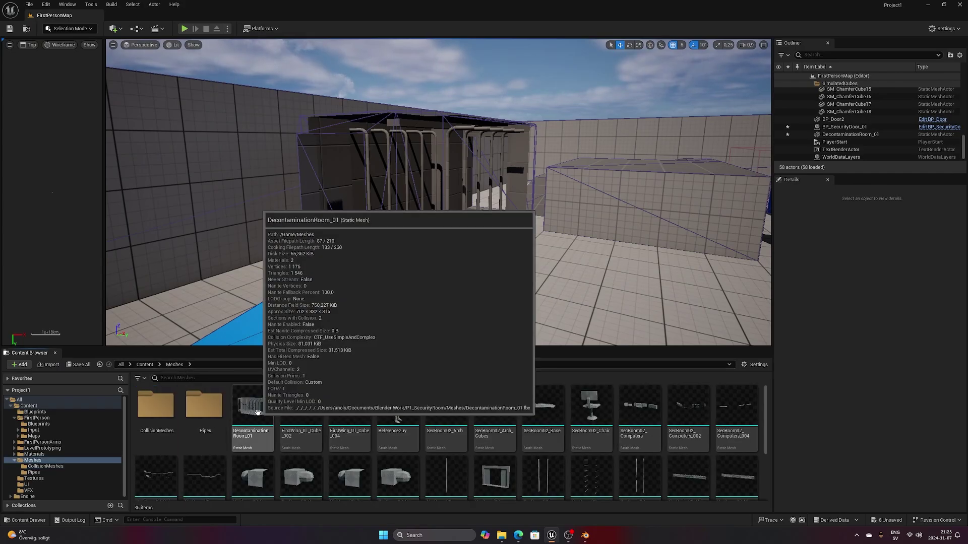
# - Open the DecontaminationRoom_01 mesh and display its simple collision
pyautogui.doubleClick(258, 413)
pyautogui.click(80, 43)
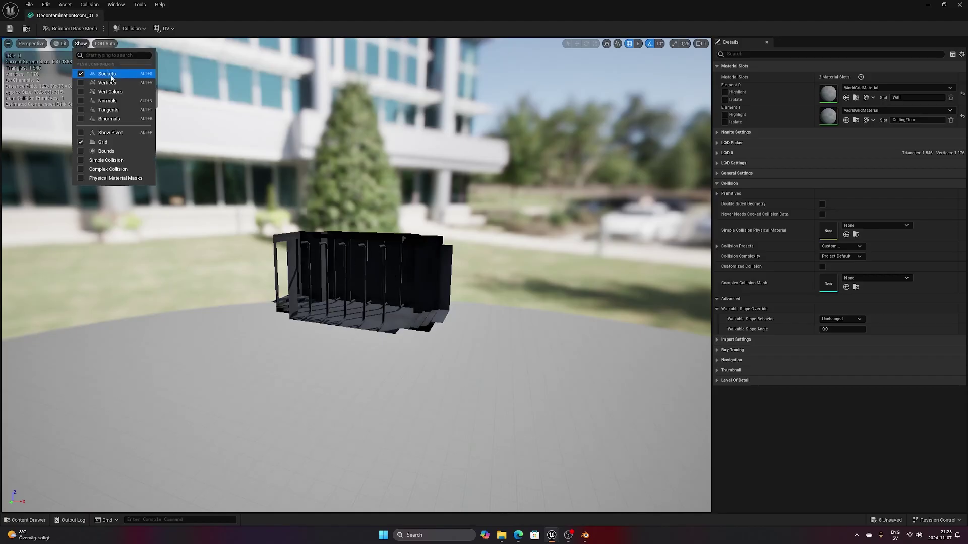
pyautogui.click(100, 158)
pyautogui.moveTo(101, 158); pyautogui.dragTo(156, 149)
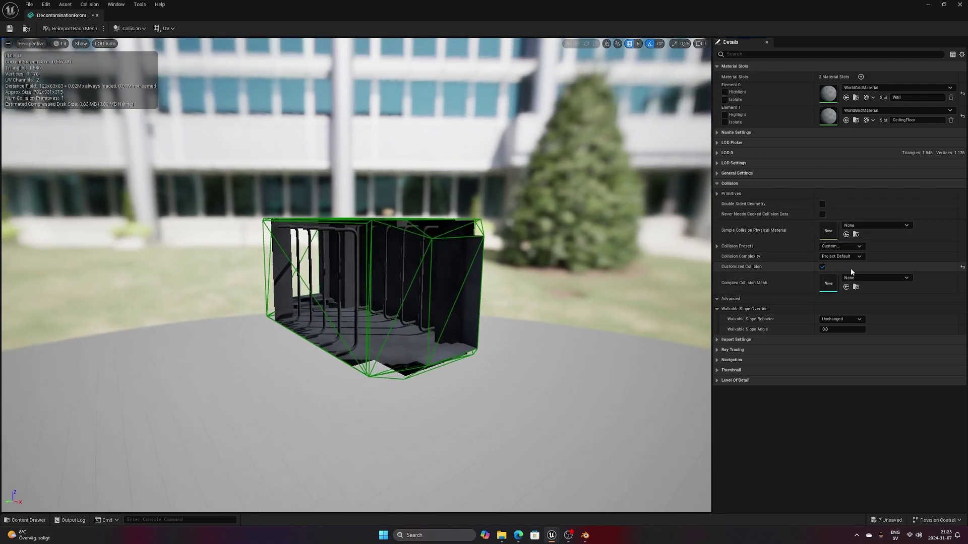
# - Enable Customized Collision with Decon_Collision as the Complex Collision Mesh, set Collision Complexity to Use Complex Collision As Simple, and save the mesh
pyautogui.click(886, 278)
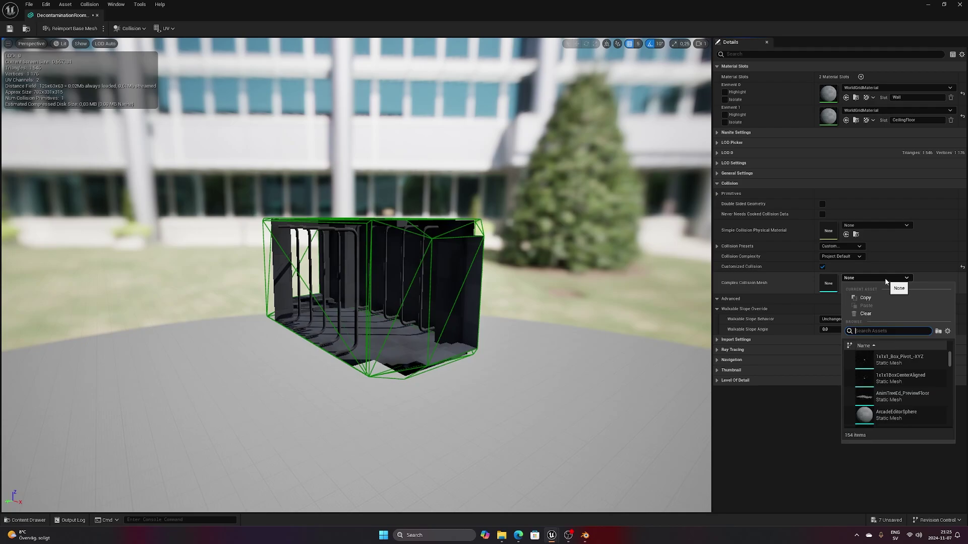
pyautogui.write('decon')
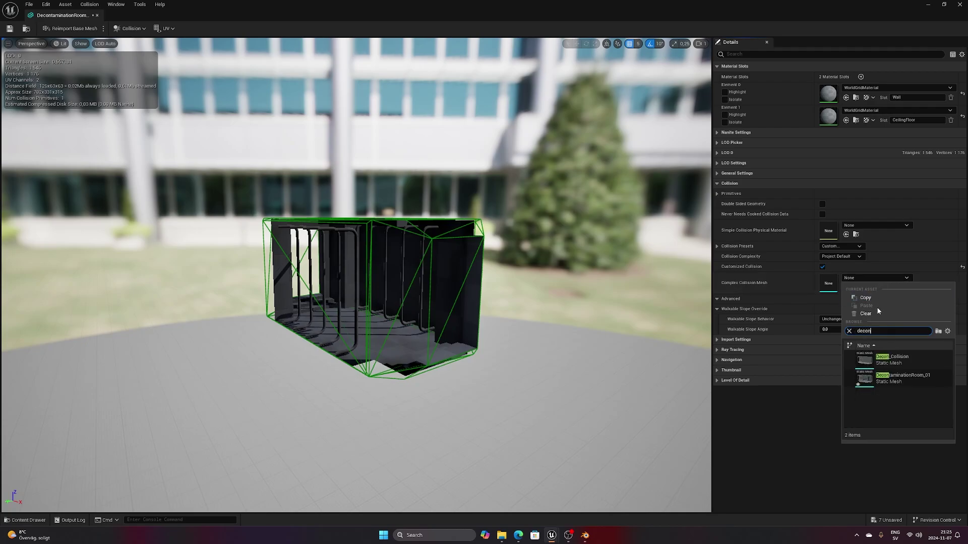
pyautogui.click(893, 358)
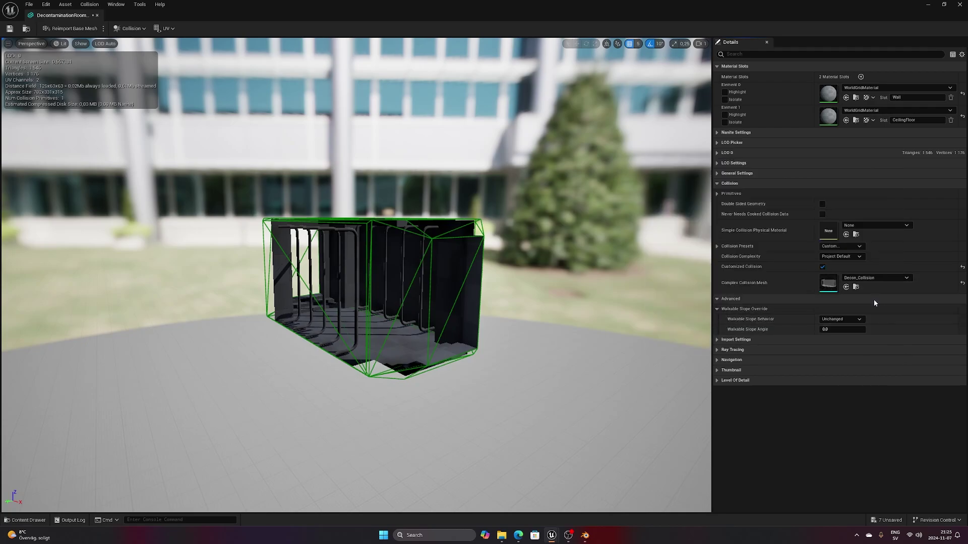
pyautogui.hotkey('ctrl', 's')
pyautogui.click(841, 256)
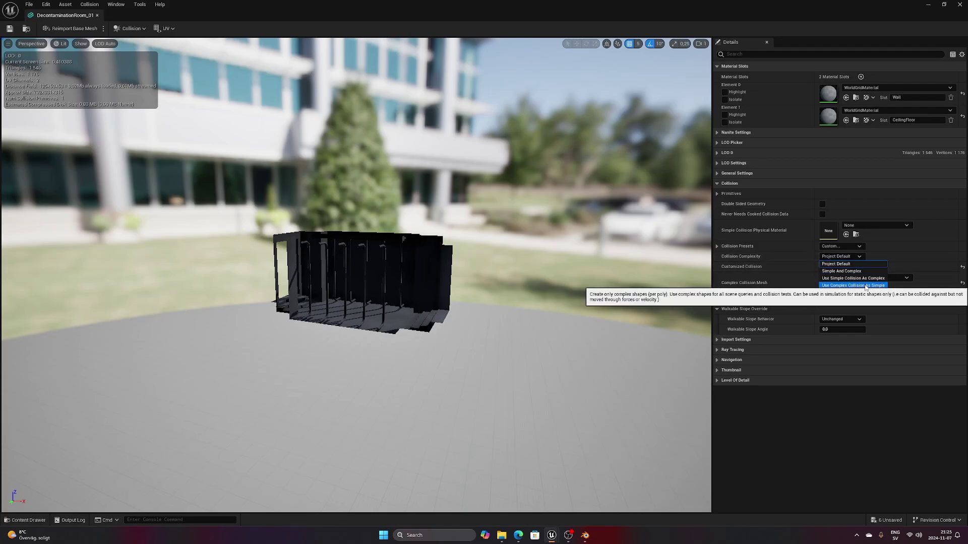
pyautogui.click(865, 286)
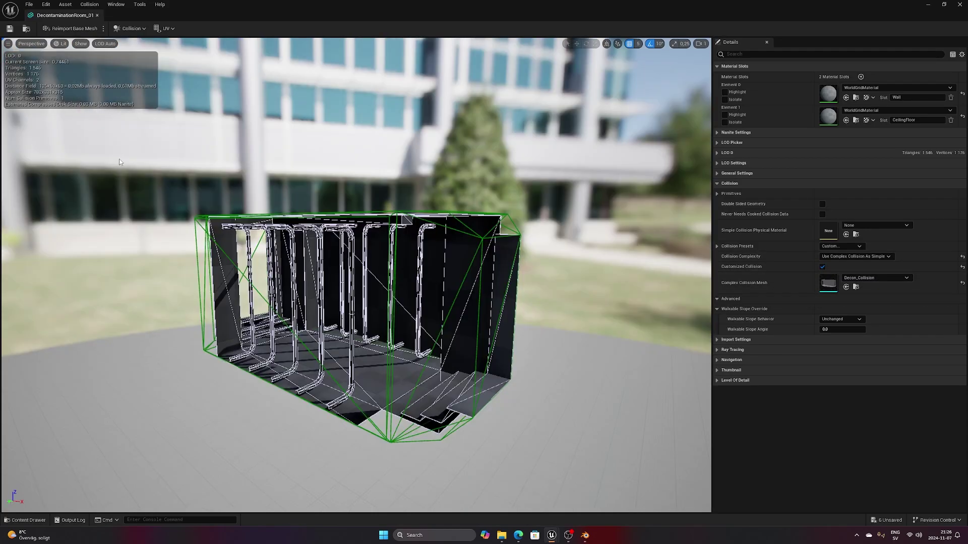
# - Display only the room mesh's complex collision and examine how it fits the interior and doorways
pyautogui.click(87, 45)
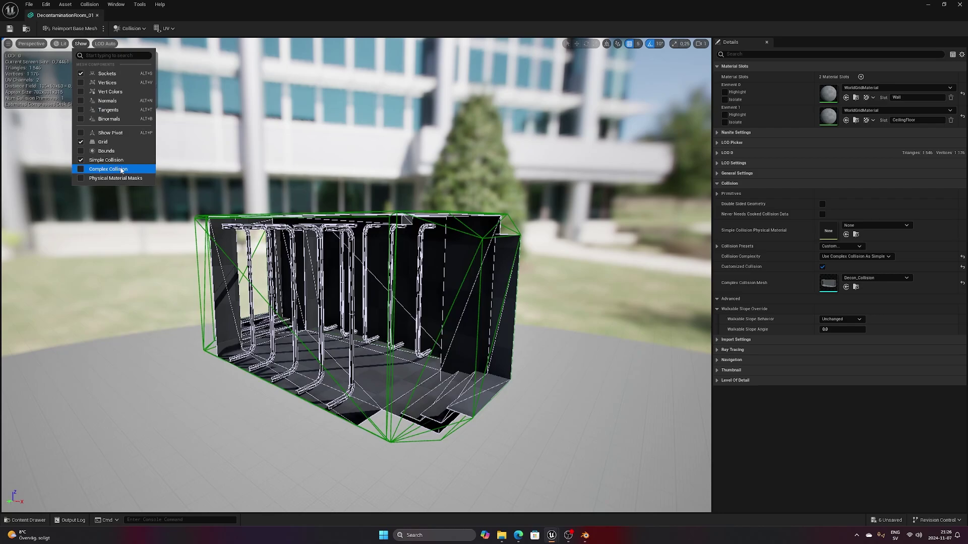
pyautogui.click(123, 170)
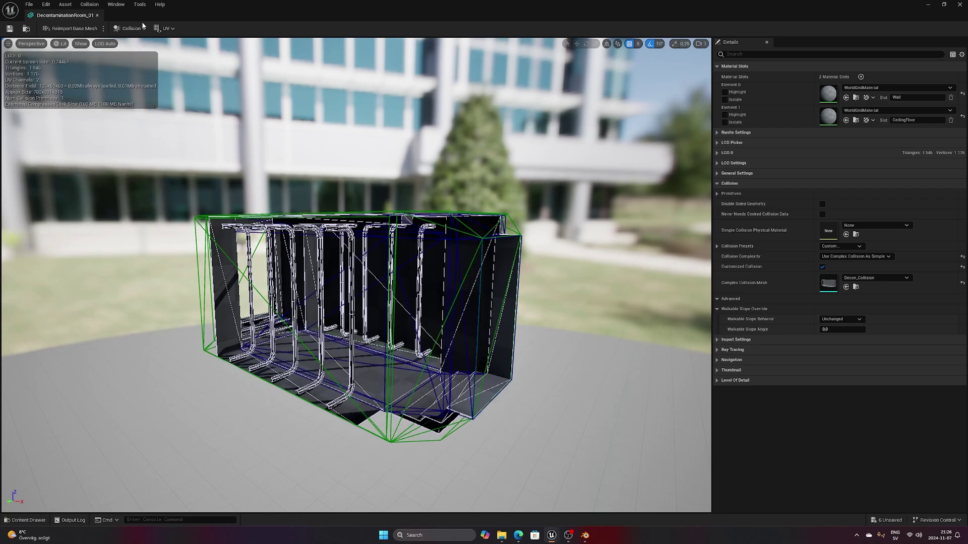
pyautogui.click(84, 45)
pyautogui.click(123, 159)
pyautogui.moveTo(343, 206); pyautogui.dragTo(204, 260, button='right')
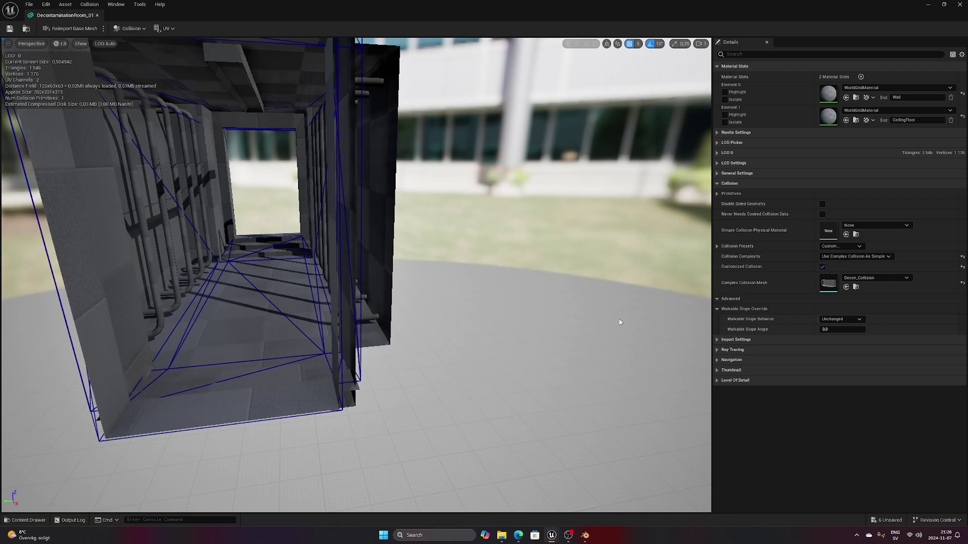
pyautogui.moveTo(605, 288); pyautogui.dragTo(700, 222, button='right')
pyautogui.press('w')
pyautogui.press('s')
pyautogui.moveTo(353, 215); pyautogui.dragTo(303, 217)
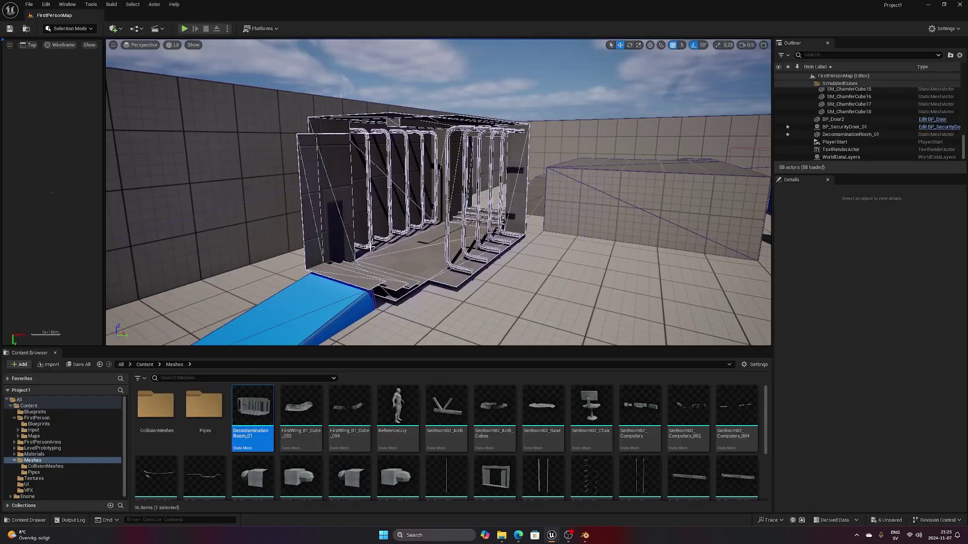
# - Playtest the level by walking up the ramp, through the decontamination room and over its far steps
pyautogui.hotkey('alt', 'p')
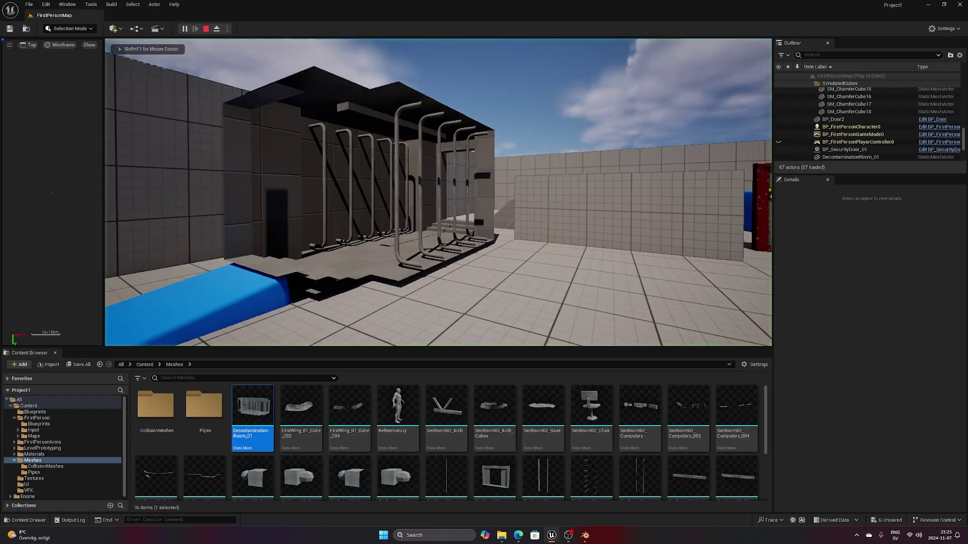
pyautogui.press('w')
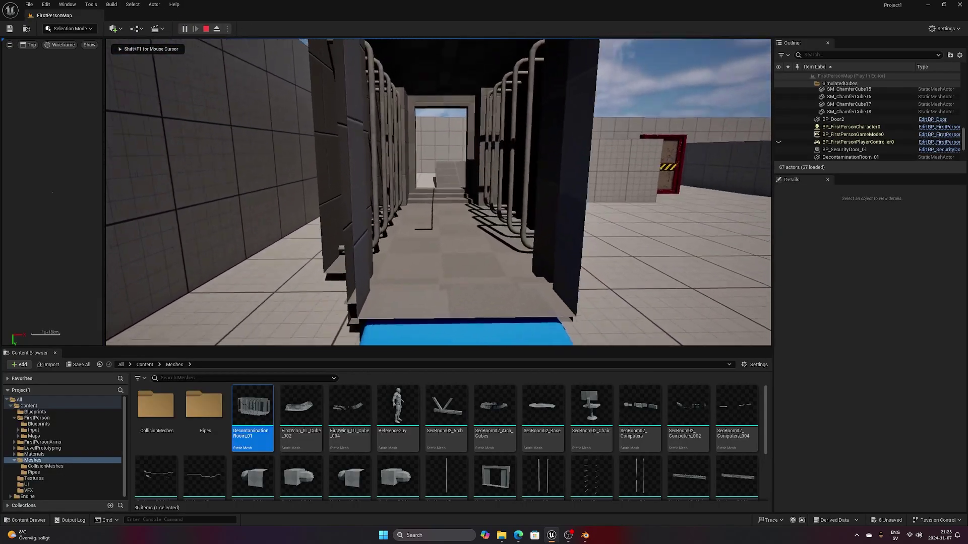
pyautogui.press('w')
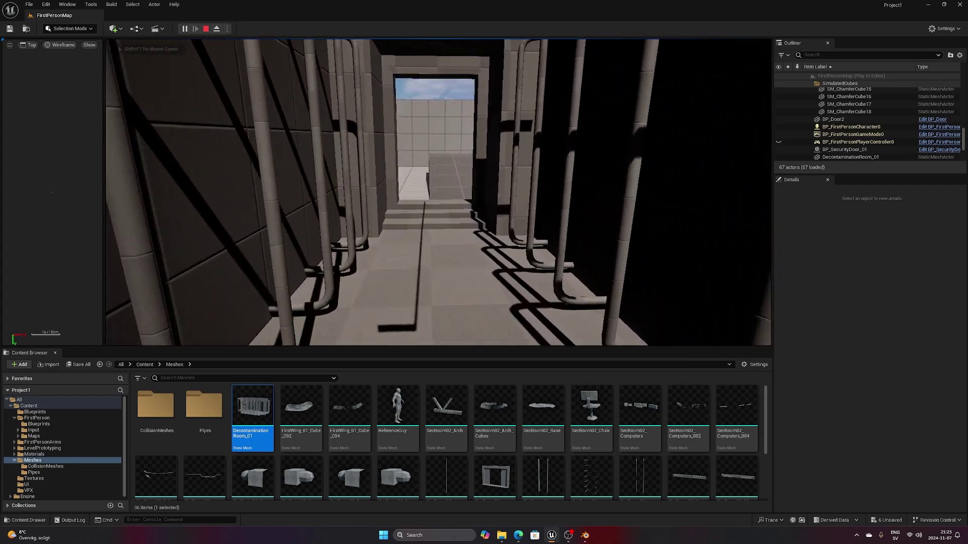
pyautogui.press('w')
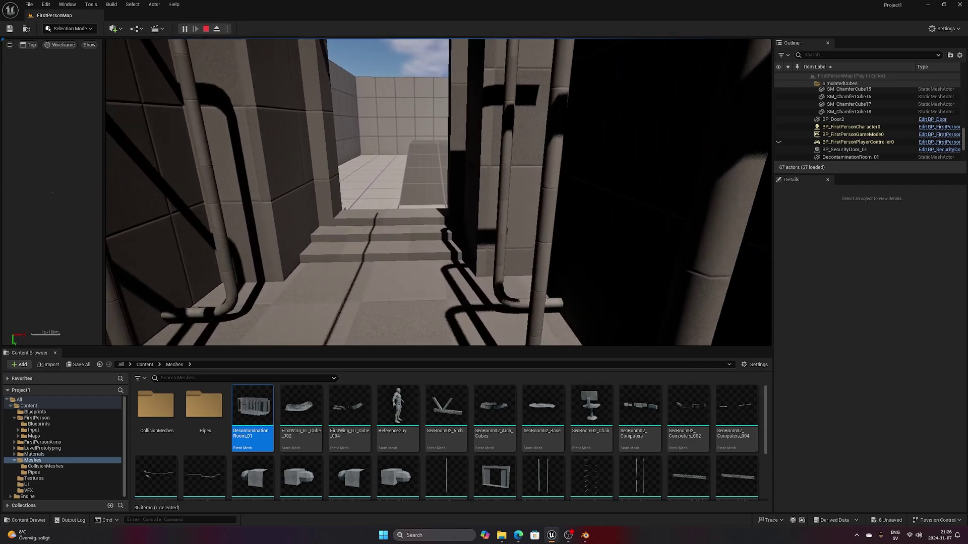
pyautogui.press('a')
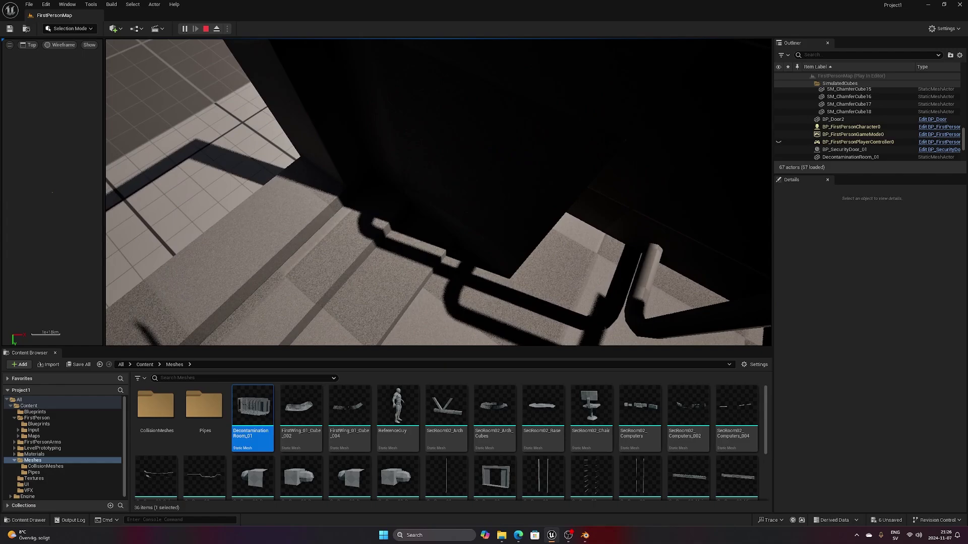
pyautogui.press('a')
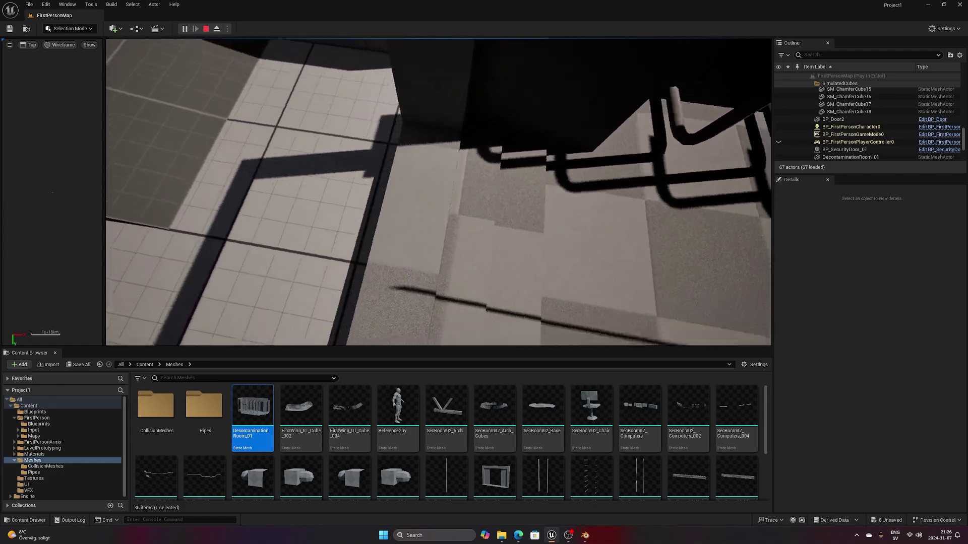
pyautogui.press('w')
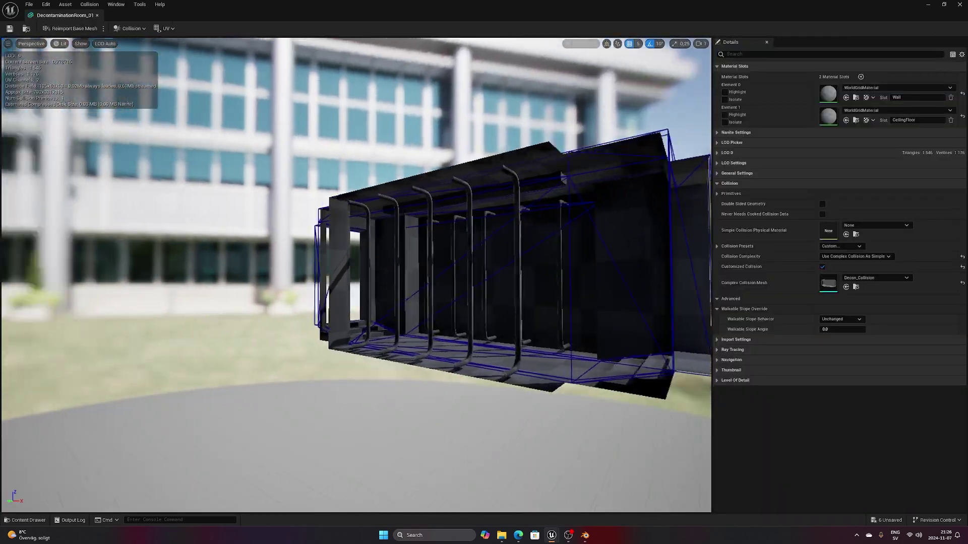
# - Turn off Customized Collision on the room mesh and reset its Complex Collision Mesh and Collision Complexity to the defaults
pyautogui.moveTo(229, 182); pyautogui.dragTo(280, 182)
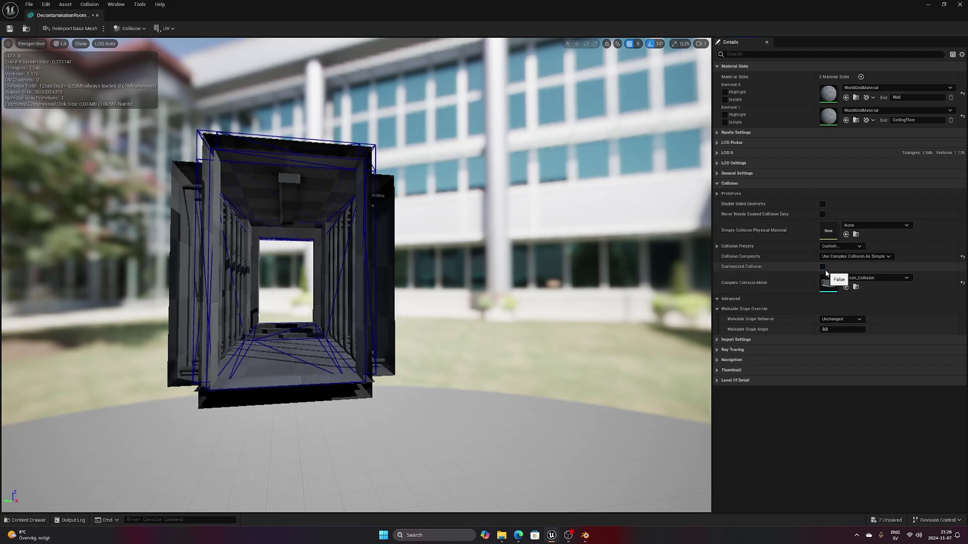
pyautogui.click(886, 278)
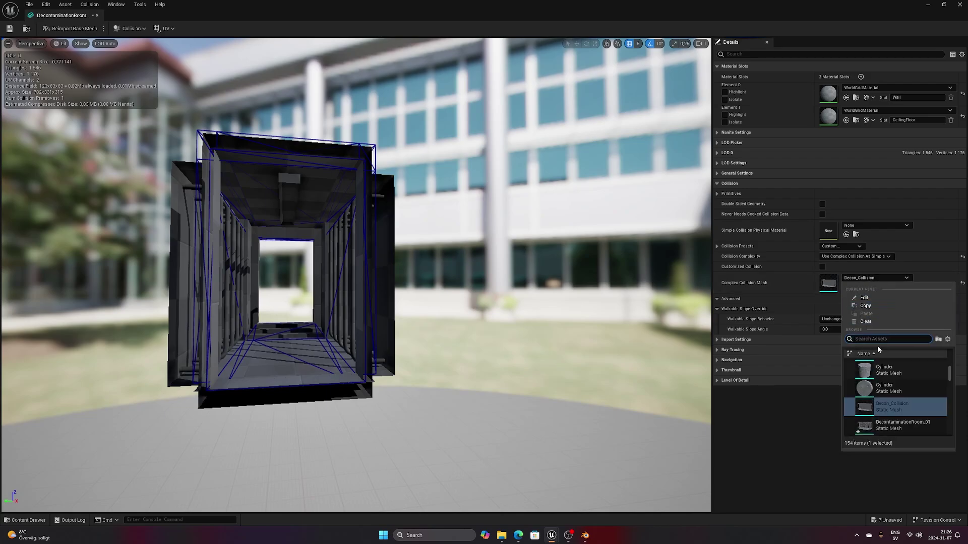
pyautogui.click(960, 283)
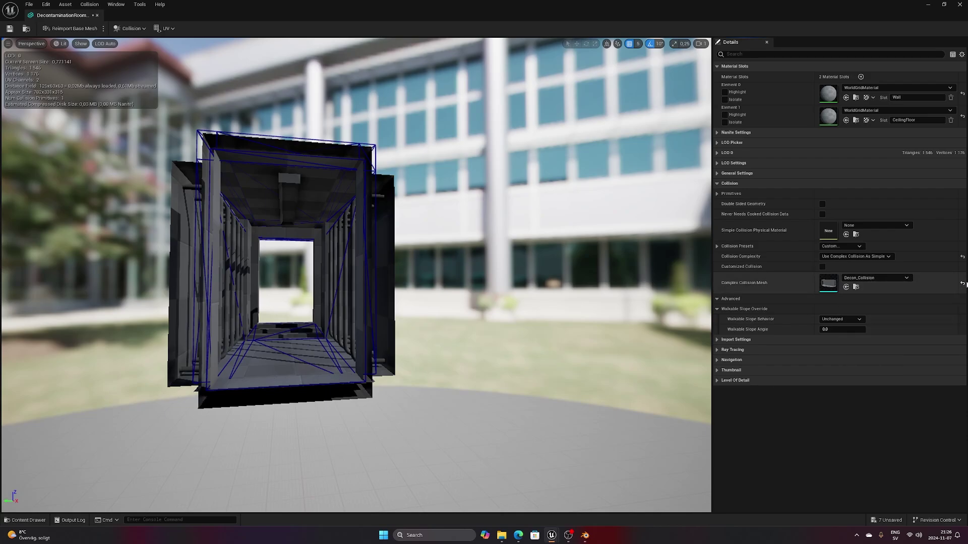
pyautogui.click(962, 284)
pyautogui.click(962, 257)
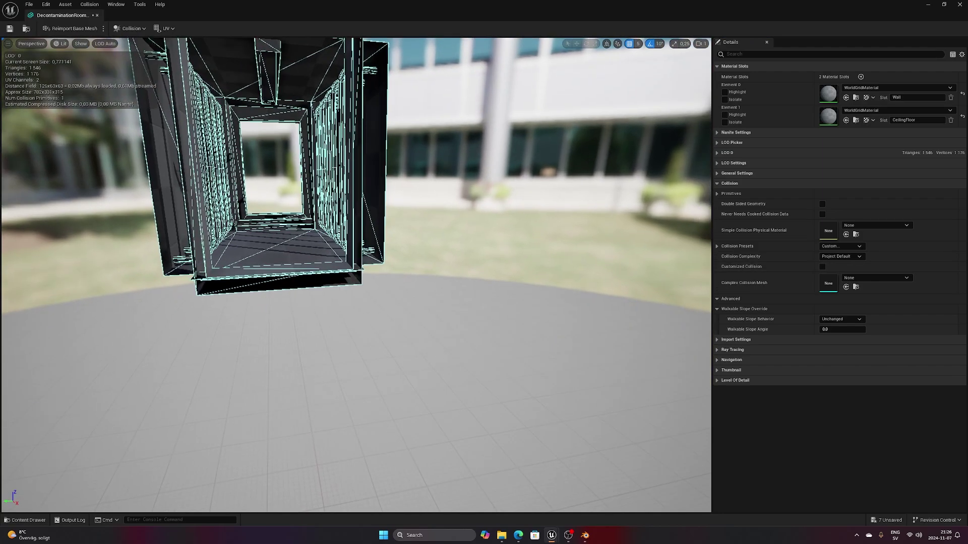
# - Remove the room mesh's existing simple collision and switch the collision display from complex to simple
pyautogui.moveTo(343, 294); pyautogui.dragTo(343, 294, button='right')
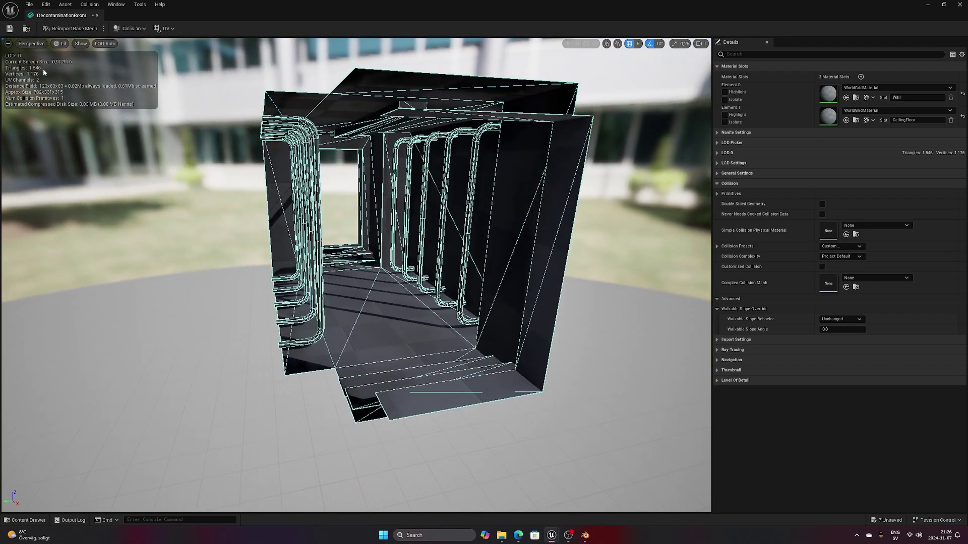
pyautogui.click(130, 28)
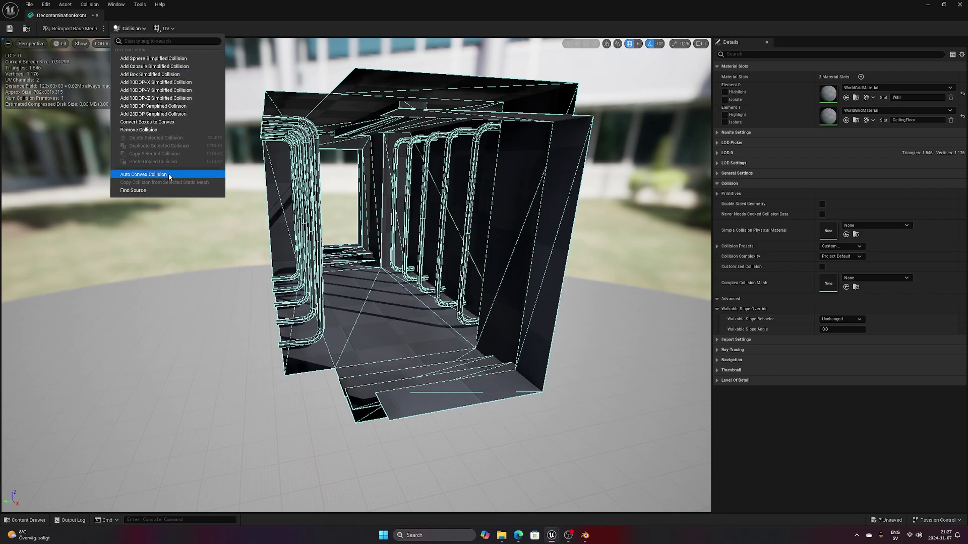
pyautogui.click(159, 133)
pyautogui.click(81, 43)
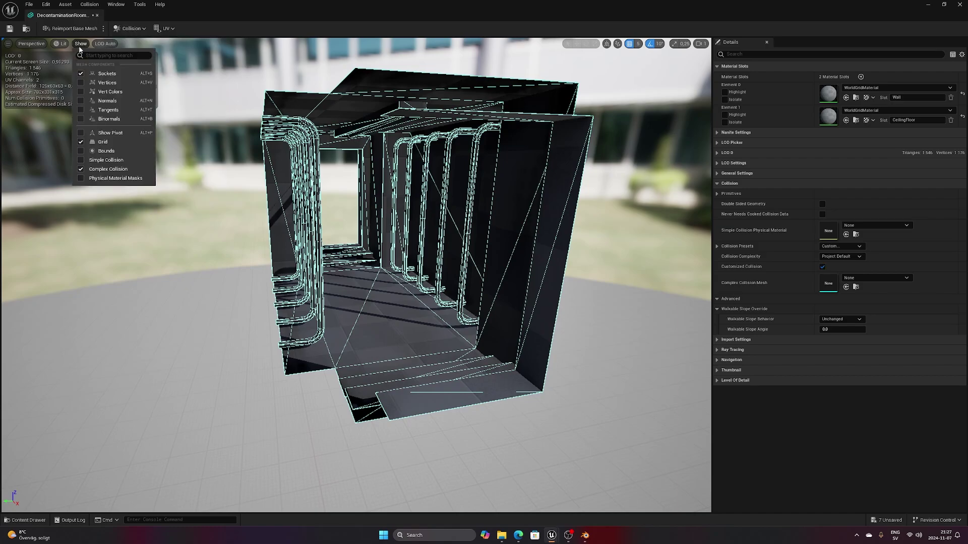
pyautogui.click(104, 153)
pyautogui.click(81, 43)
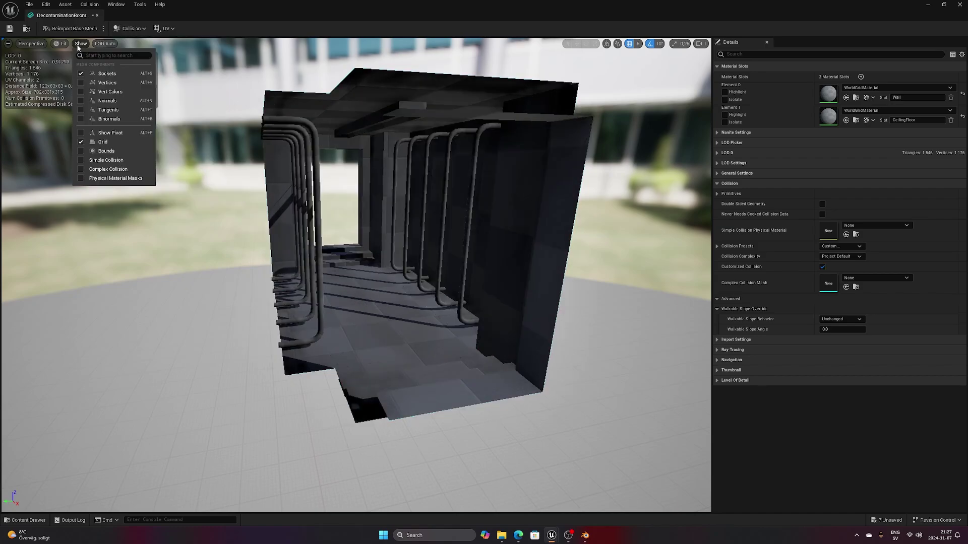
pyautogui.click(114, 160)
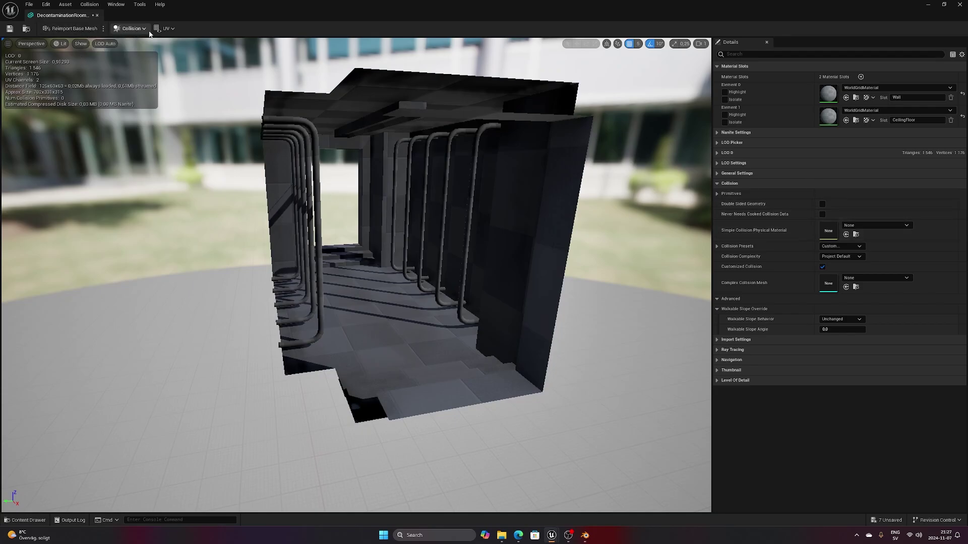
# - Add a box simplified collision, scale it into a thin slab along one side wall, and duplicate it for the opposite wall
pyautogui.click(129, 30)
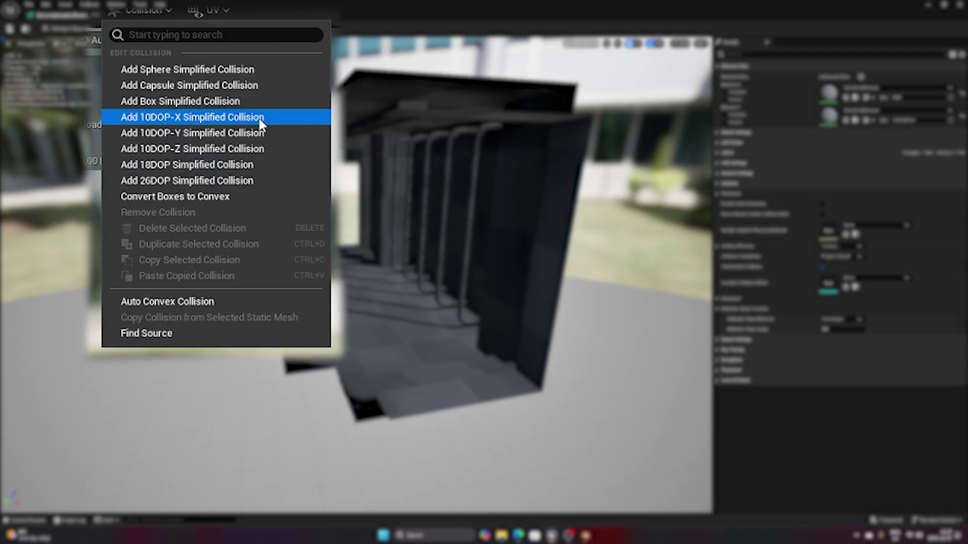
pyautogui.click(257, 102)
pyautogui.moveTo(430, 200); pyautogui.dragTo(432, 206, button='right')
pyautogui.click(429, 201)
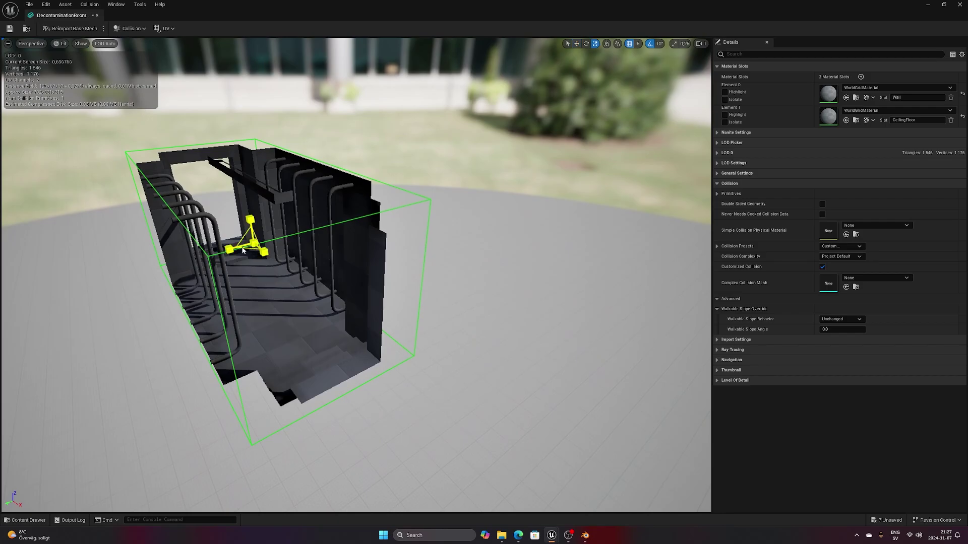
pyautogui.moveTo(242, 251); pyautogui.dragTo(188, 258)
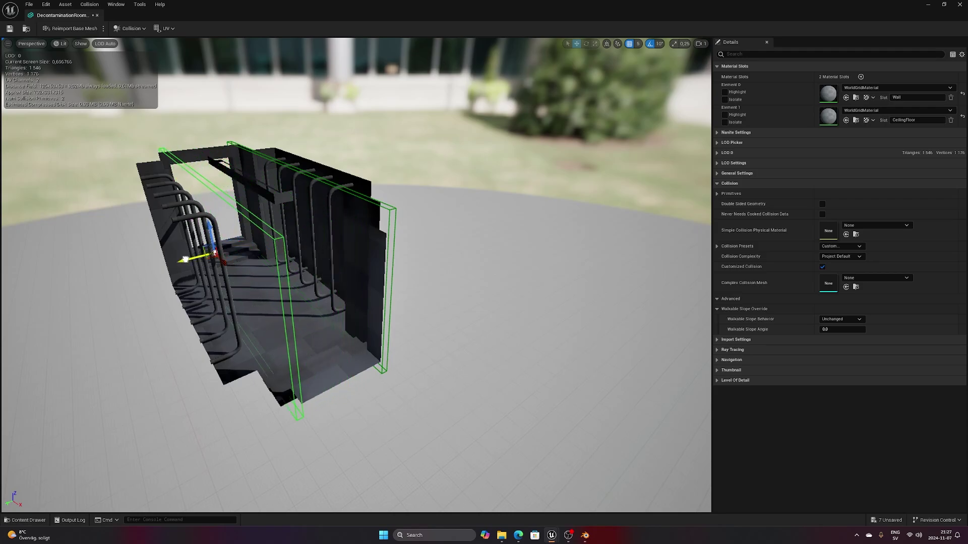
# - Duplicate a wall collision box, rotate the copy flat under the floor, and place another copy at the ceiling
pyautogui.moveTo(189, 258); pyautogui.dragTo(141, 265, button='right')
pyautogui.keyDown('alt'); pyautogui.moveTo(233, 228); pyautogui.dragTo(297, 250); pyautogui.keyUp('alt')
pyautogui.press('e')
pyautogui.press('w')
pyautogui.moveTo(296, 249); pyautogui.dragTo(297, 222, button='right')
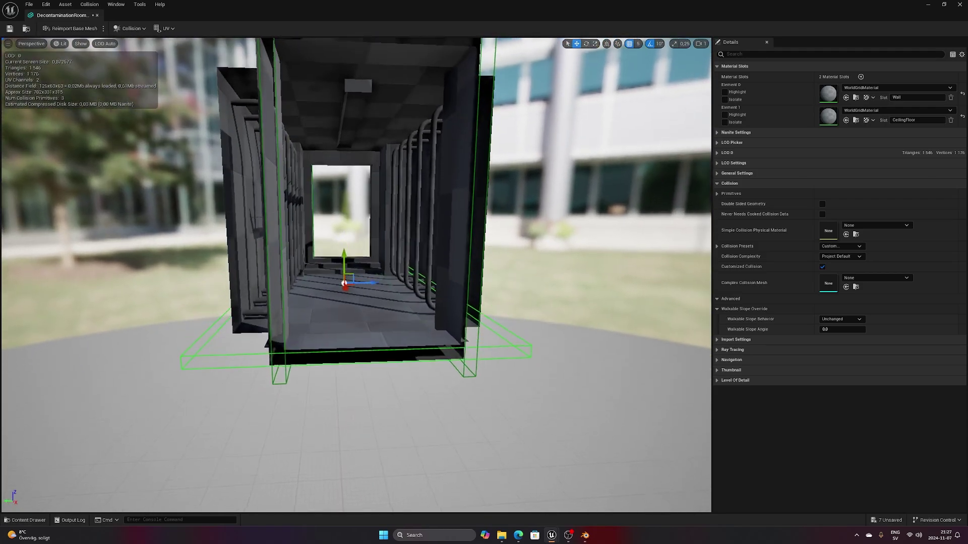
pyautogui.moveTo(346, 254); pyautogui.dragTo(330, 83)
pyautogui.moveTo(338, 126); pyautogui.dragTo(226, 139, button='right')
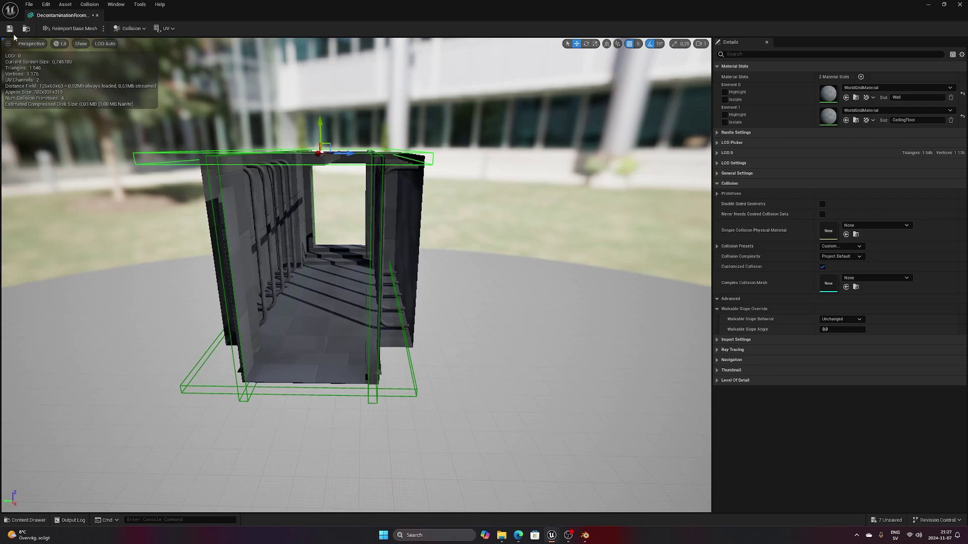
# - Close the room mesh's editor, play the level, and walk the character through the decontamination room to test its box collisions
pyautogui.click(97, 15)
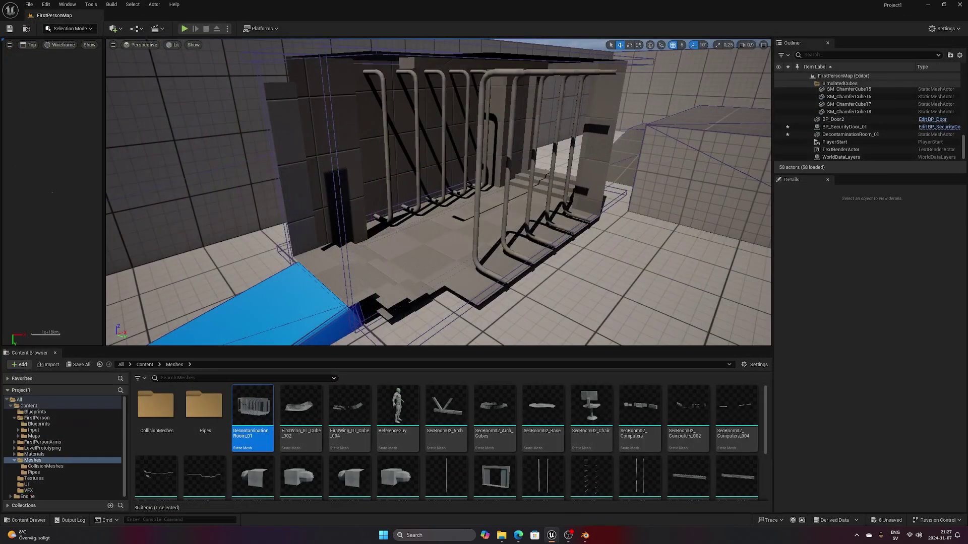
pyautogui.moveTo(164, 74); pyautogui.dragTo(257, 43, button='right')
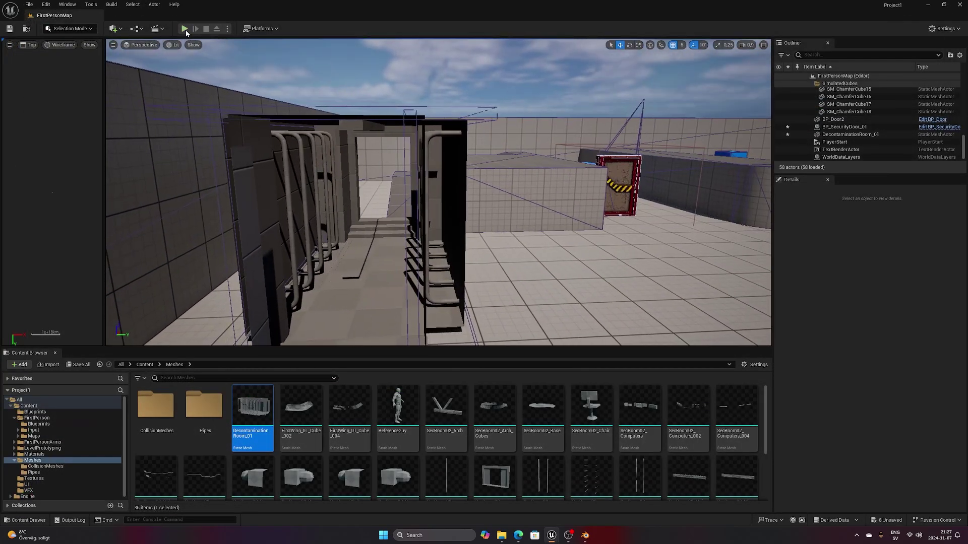
pyautogui.click(185, 28)
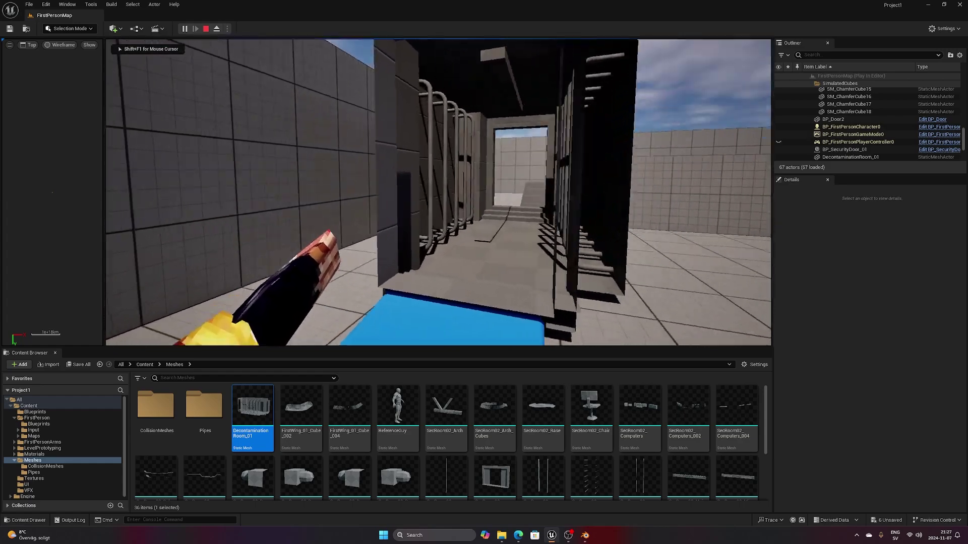
pyautogui.press('w')
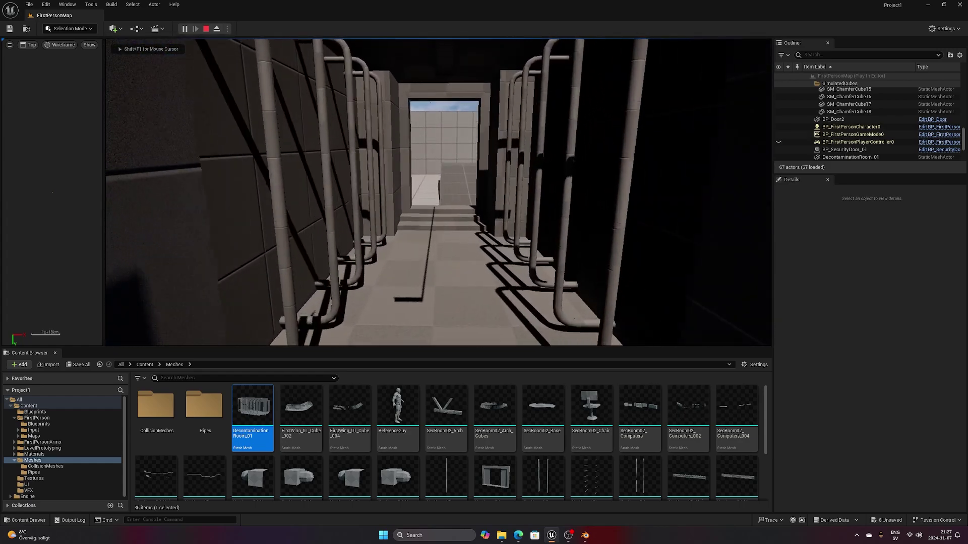
pyautogui.press('w')
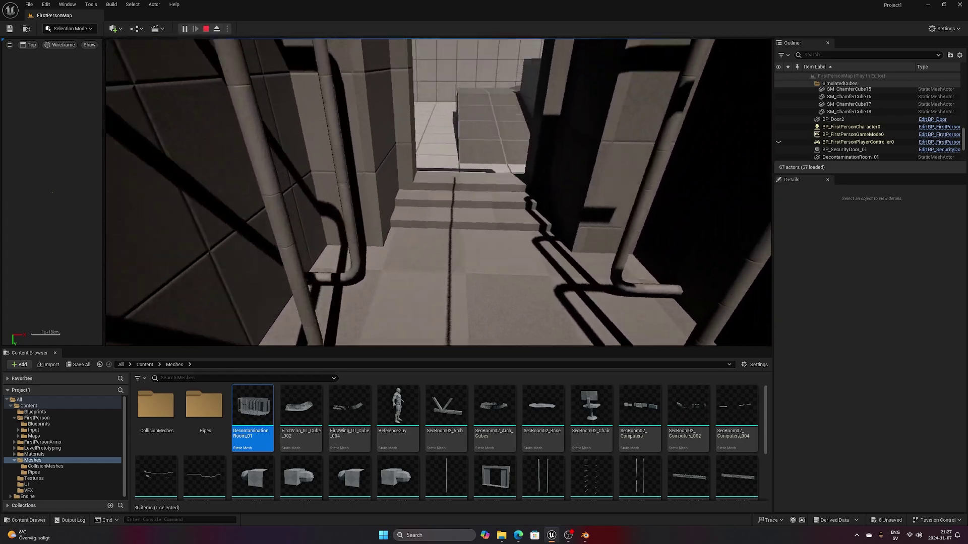
pyautogui.press('w')
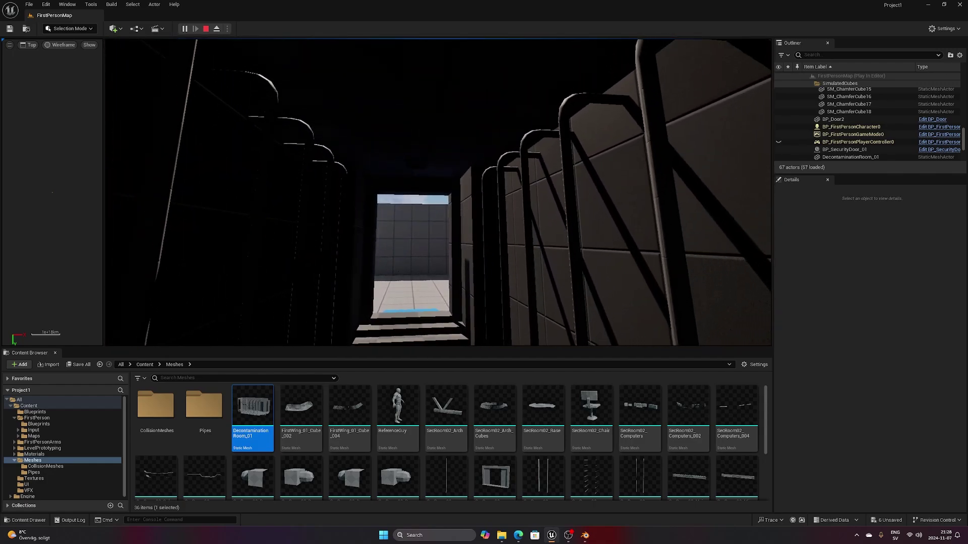
pyautogui.press('s')
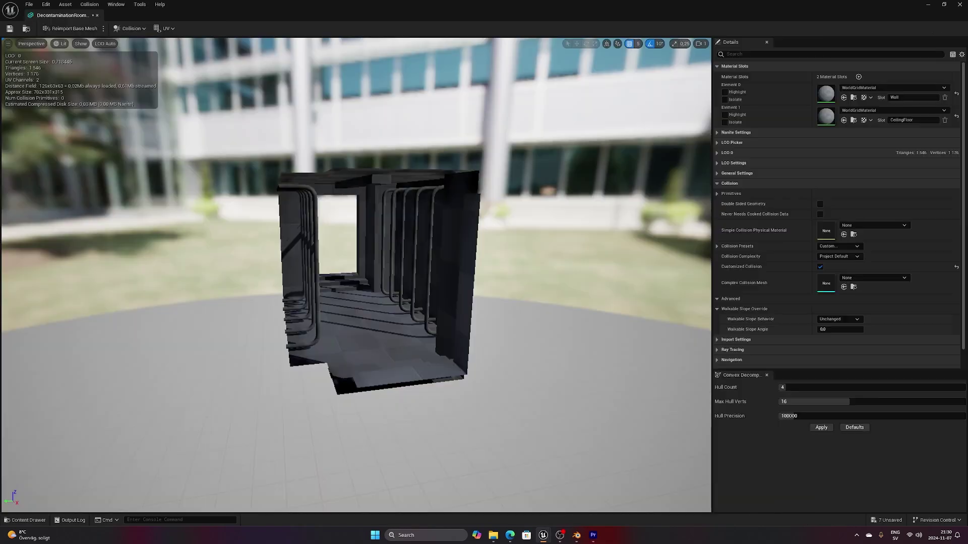
# - Generate convex decomposition collision for the room mesh with Hull Count 4, Max Hull Verts 16 and Hull Precision 100000, and inspect it
pyautogui.keyDown('alt'); pyautogui.moveTo(251, 166); pyautogui.dragTo(275, 169); pyautogui.keyUp('alt')
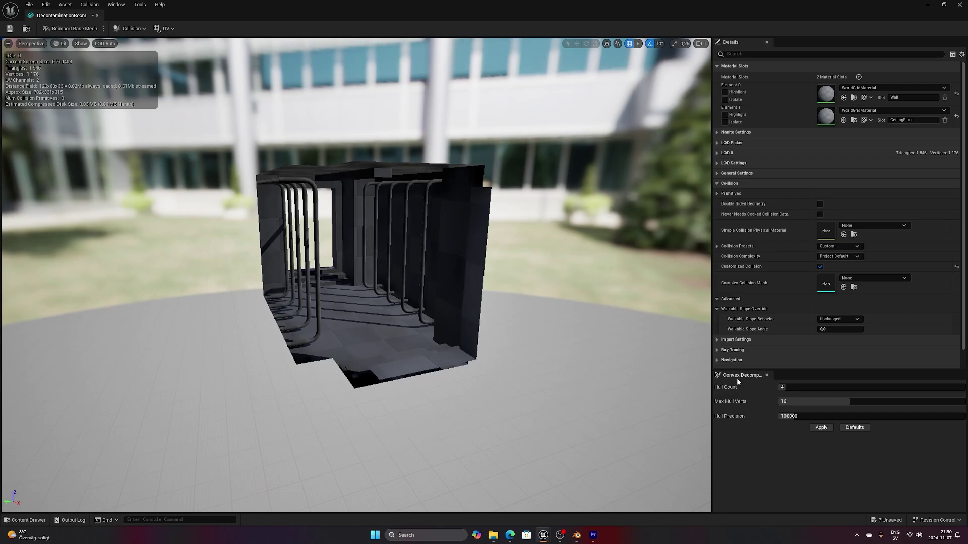
pyautogui.click(115, 5)
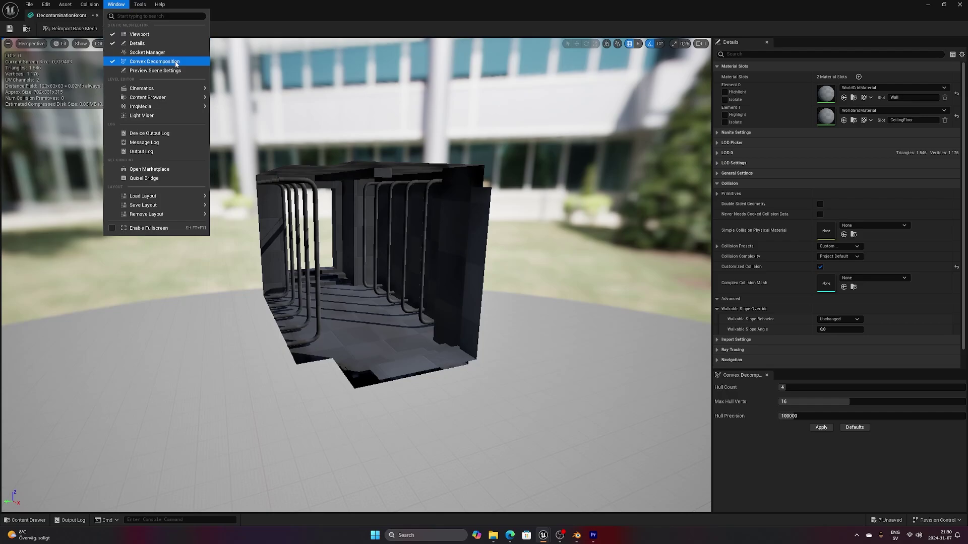
pyautogui.click(377, 12)
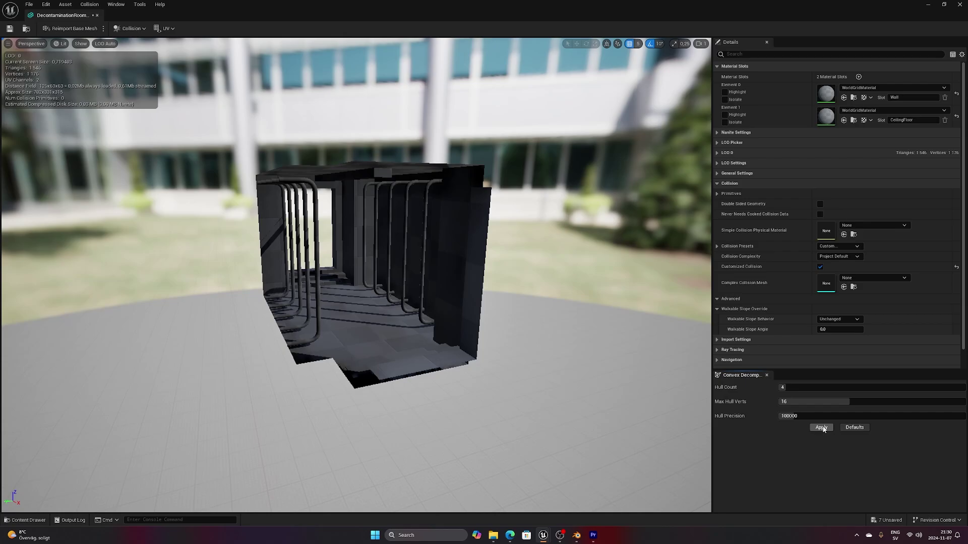
pyautogui.click(821, 428)
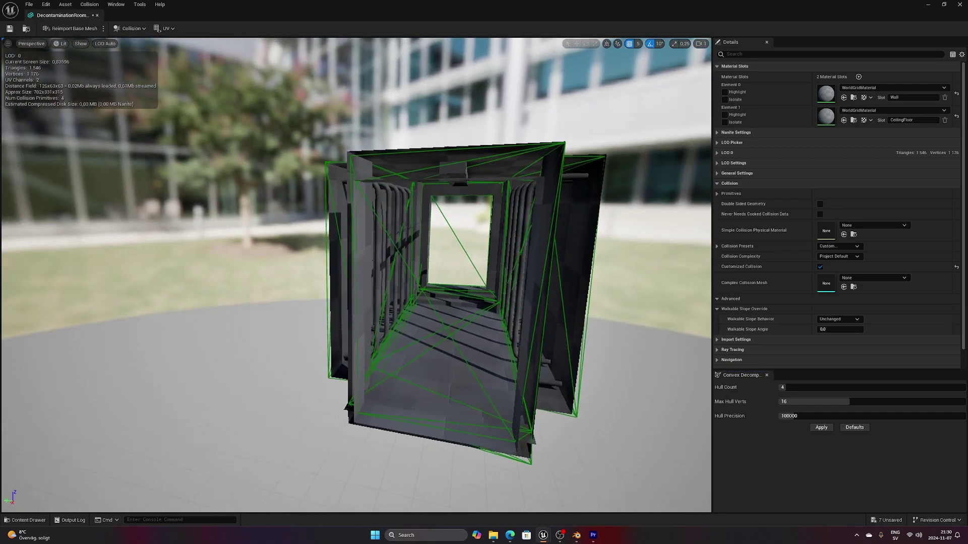
pyautogui.keyDown('alt'); pyautogui.moveTo(356, 275); pyautogui.dragTo(395, 275); pyautogui.keyUp('alt')
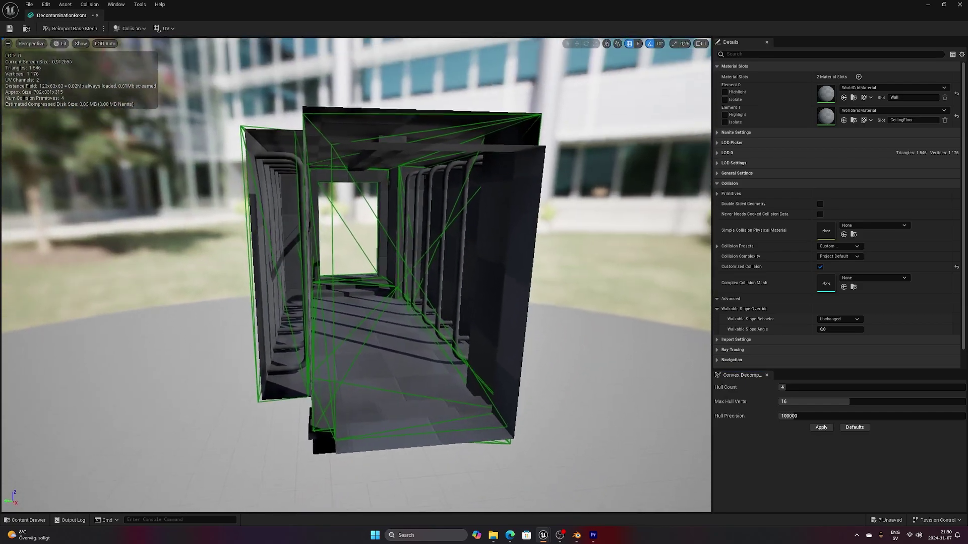
pyautogui.moveTo(293, 277); pyautogui.dragTo(282, 277)
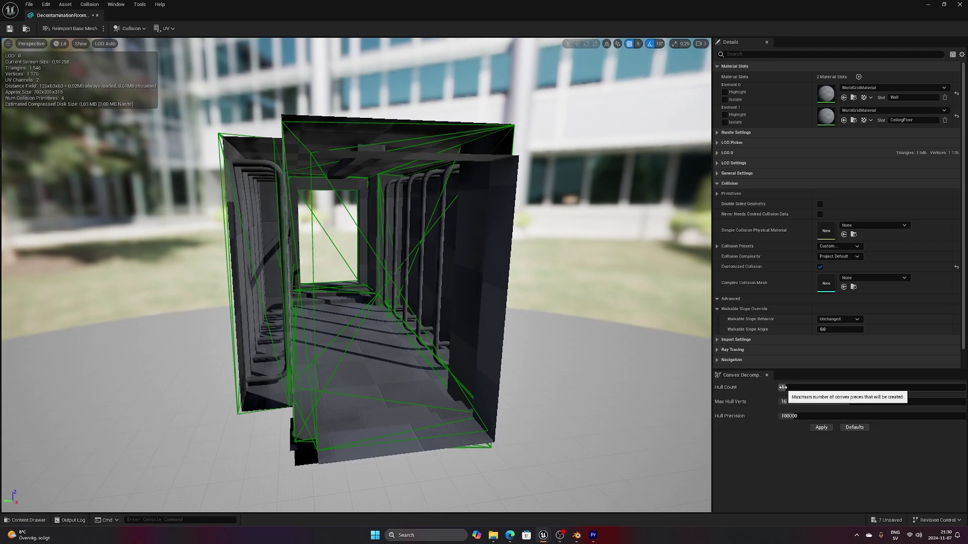
# - Regenerate the room's convex collision with Hull Count 8, and once more with Hull Precision raised to 200000
pyautogui.write('8')
pyautogui.click(821, 428)
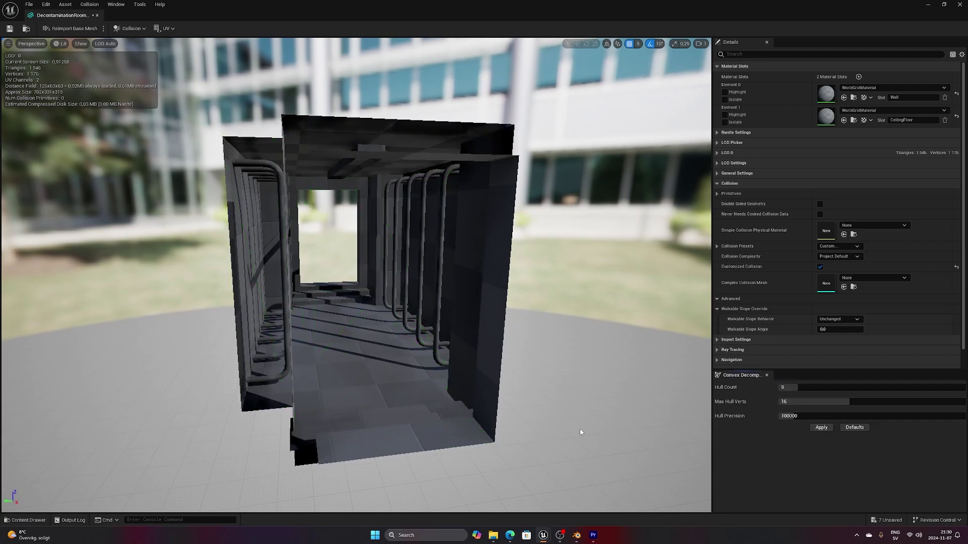
pyautogui.click(788, 417)
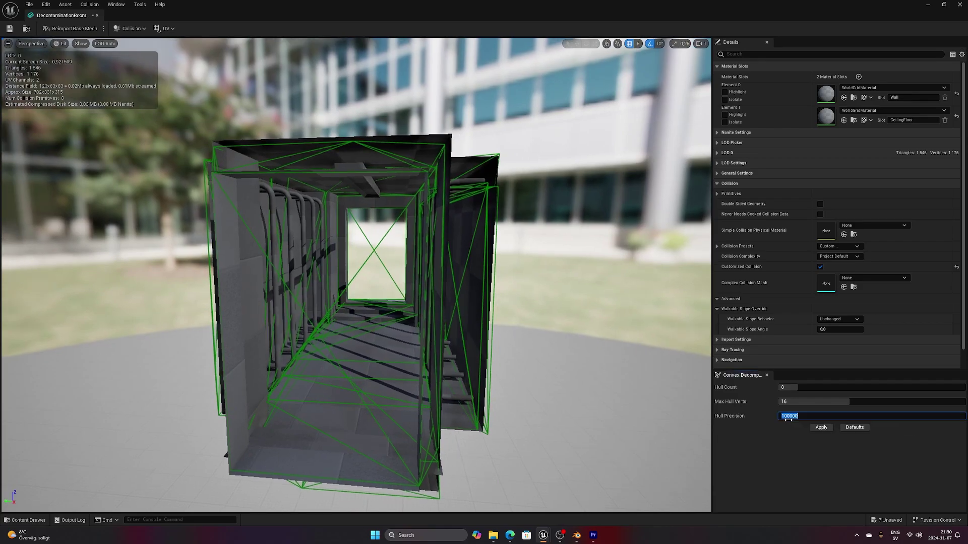
pyautogui.click(821, 428)
pyautogui.moveTo(655, 383); pyautogui.dragTo(635, 383)
# - Regenerate the room's convex collision with Max Hull Verts 22 and Hull Precision 400000, and again with Hull Count 16
pyautogui.click(847, 401)
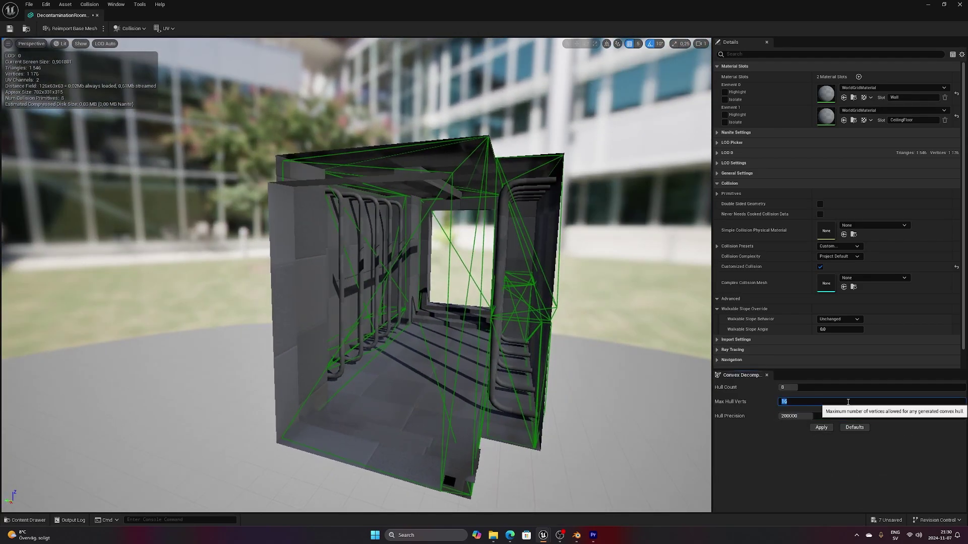
pyautogui.write('22')
pyautogui.click(786, 416)
pyautogui.click(821, 428)
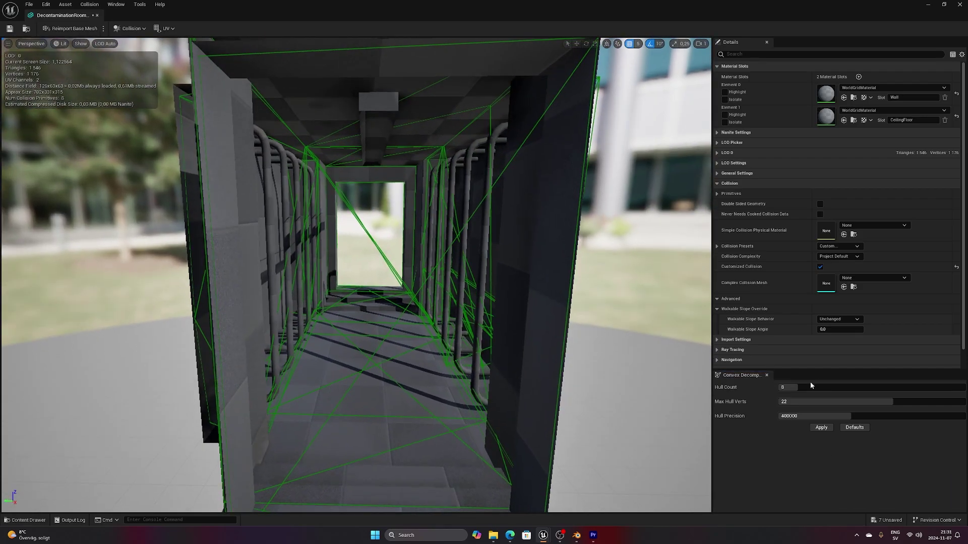
pyautogui.moveTo(811, 386); pyautogui.dragTo(823, 386)
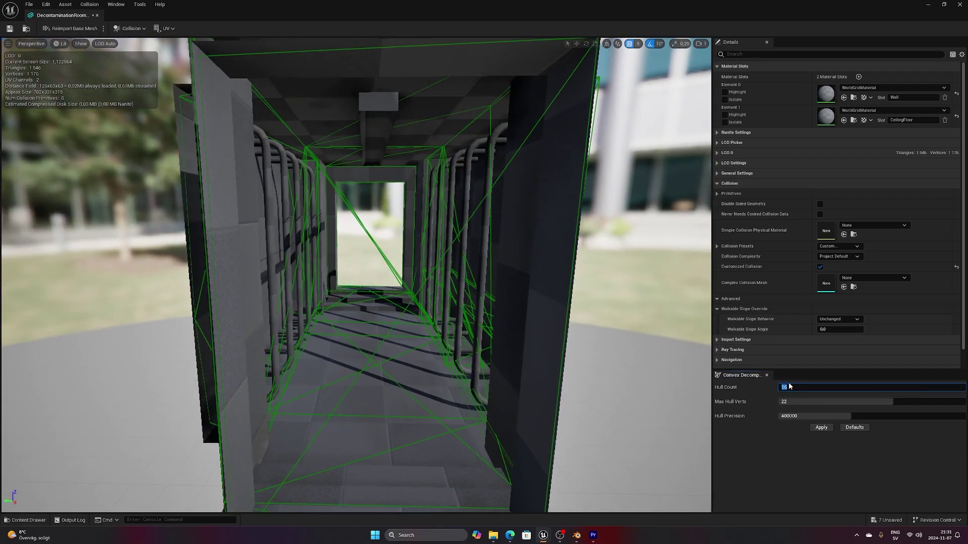
pyautogui.click(821, 427)
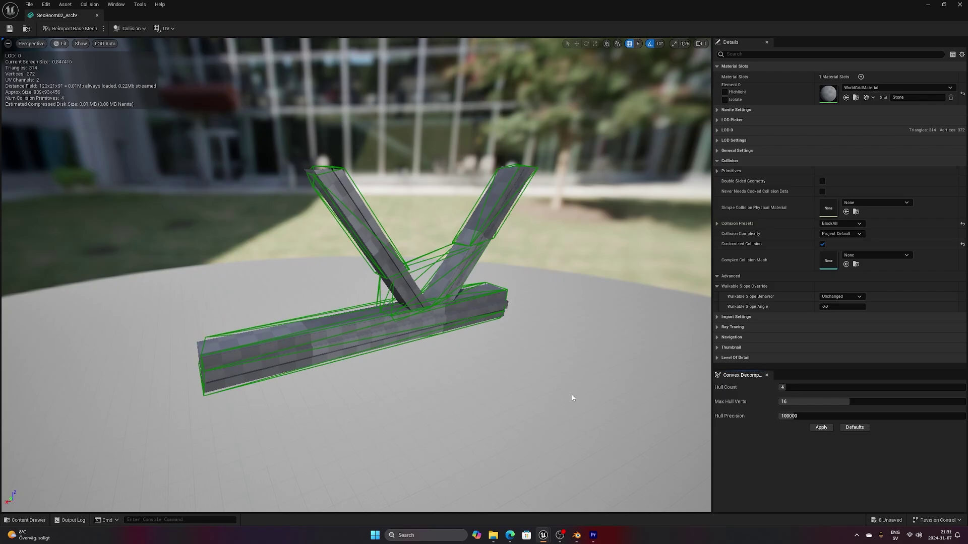
# - On the SecRoom02_Arch mesh, regenerate the convex decomposition collision with Hull Precision 200000
pyautogui.moveTo(572, 398); pyautogui.dragTo(524, 391, button='right')
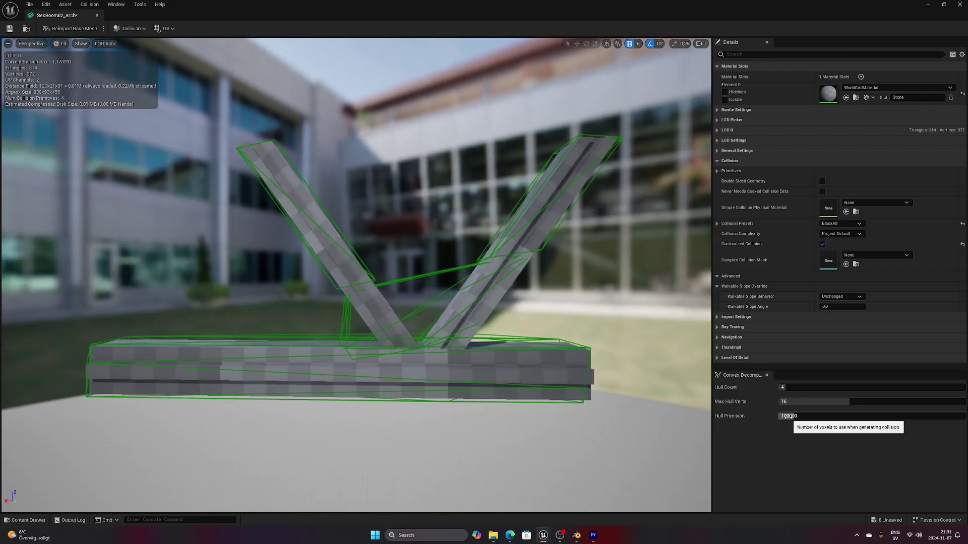
pyautogui.click(784, 416)
pyautogui.click(820, 427)
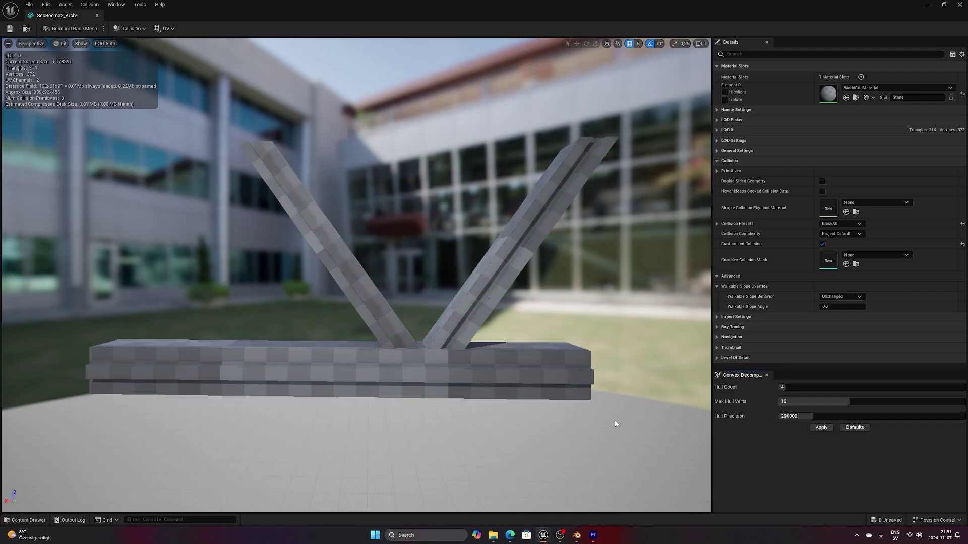
# - Regenerate the arch mesh's convex collision with Hull Count 8 and inspect the hulls from several sides
pyautogui.click(795, 388)
pyautogui.write('8')
pyautogui.click(821, 428)
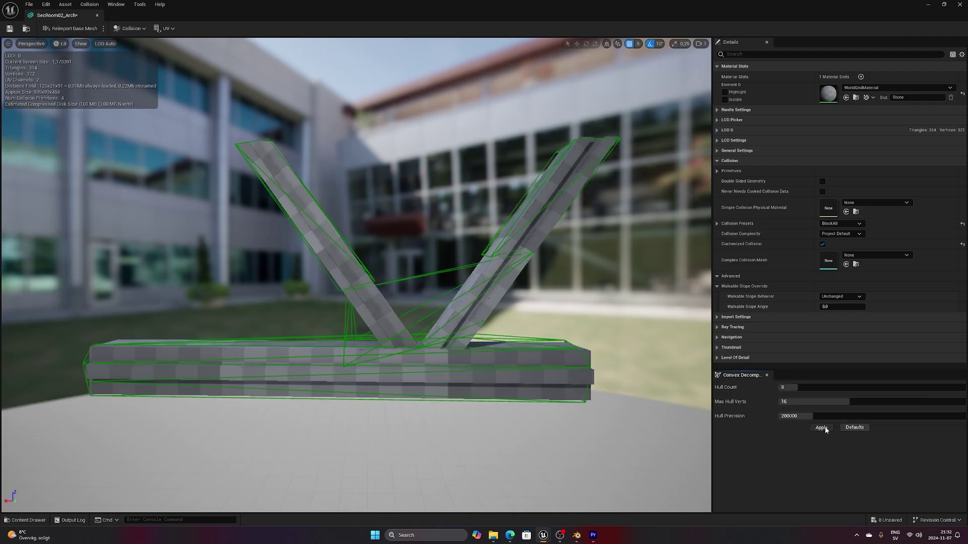
pyautogui.moveTo(504, 429); pyautogui.dragTo(484, 429)
pyautogui.keyDown('alt'); pyautogui.moveTo(353, 430); pyautogui.dragTo(645, 418); pyautogui.keyUp('alt')
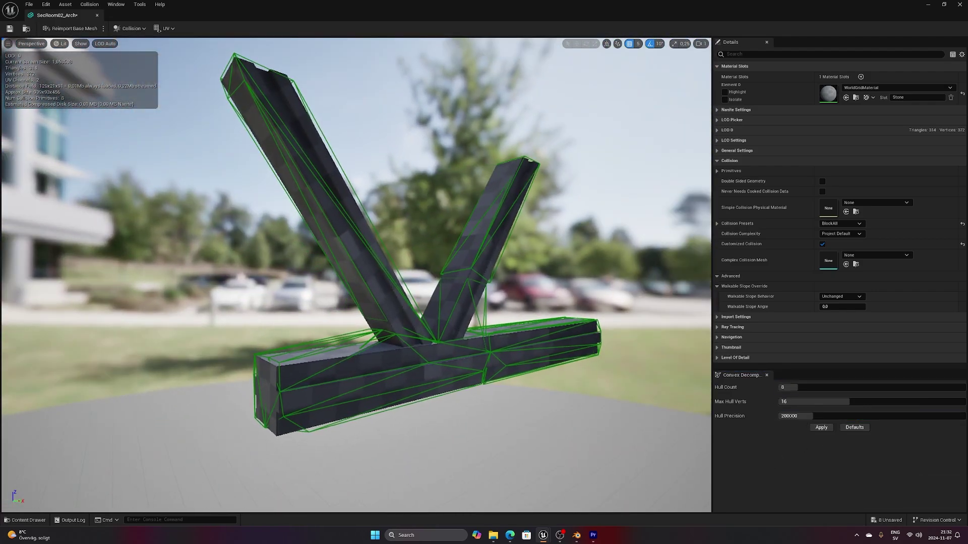